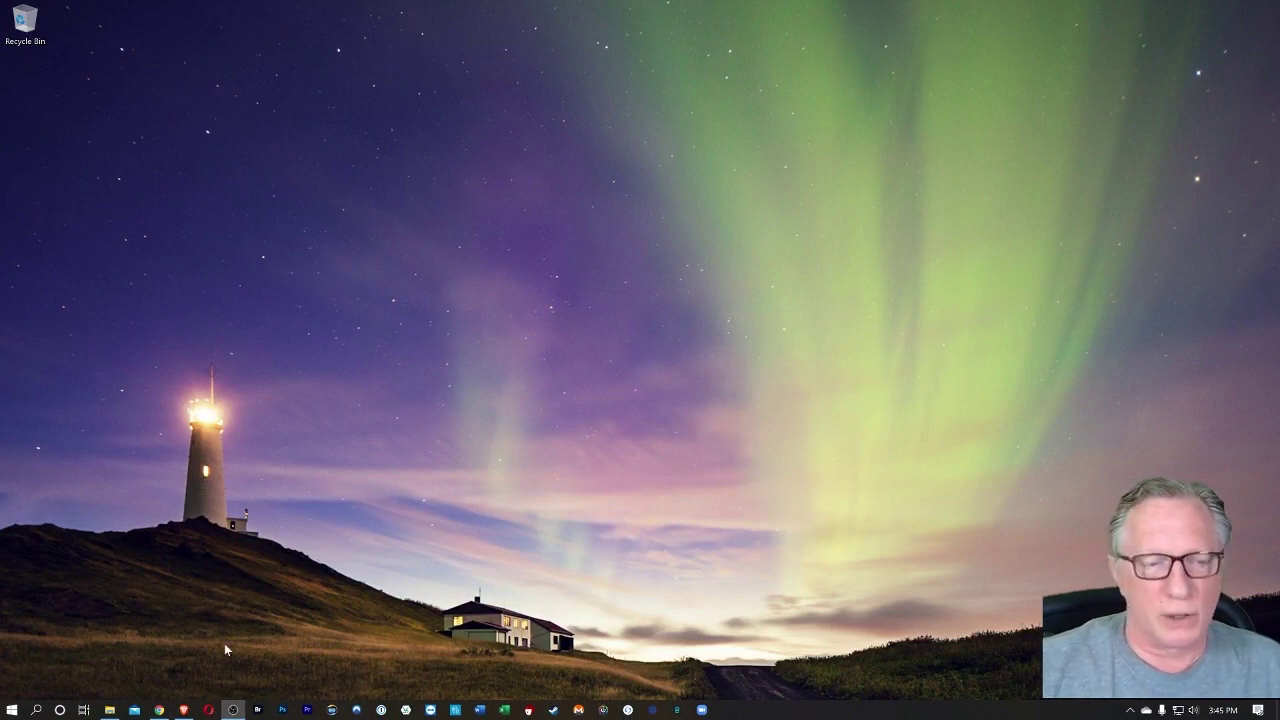
- Bring the Brave window with the Coinbase home page to the front from the taskbar
left_click(183, 709)
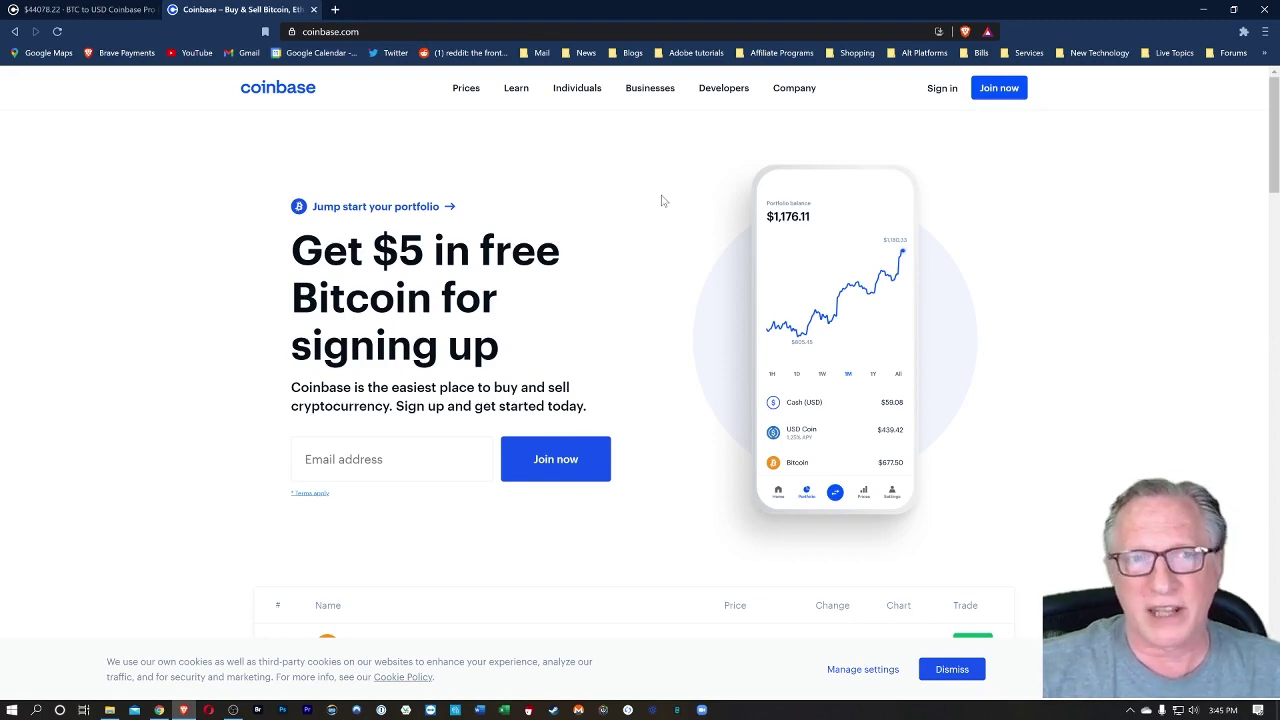
- Sign in to Coinbase using the saved autofill login
left_click(940, 90)
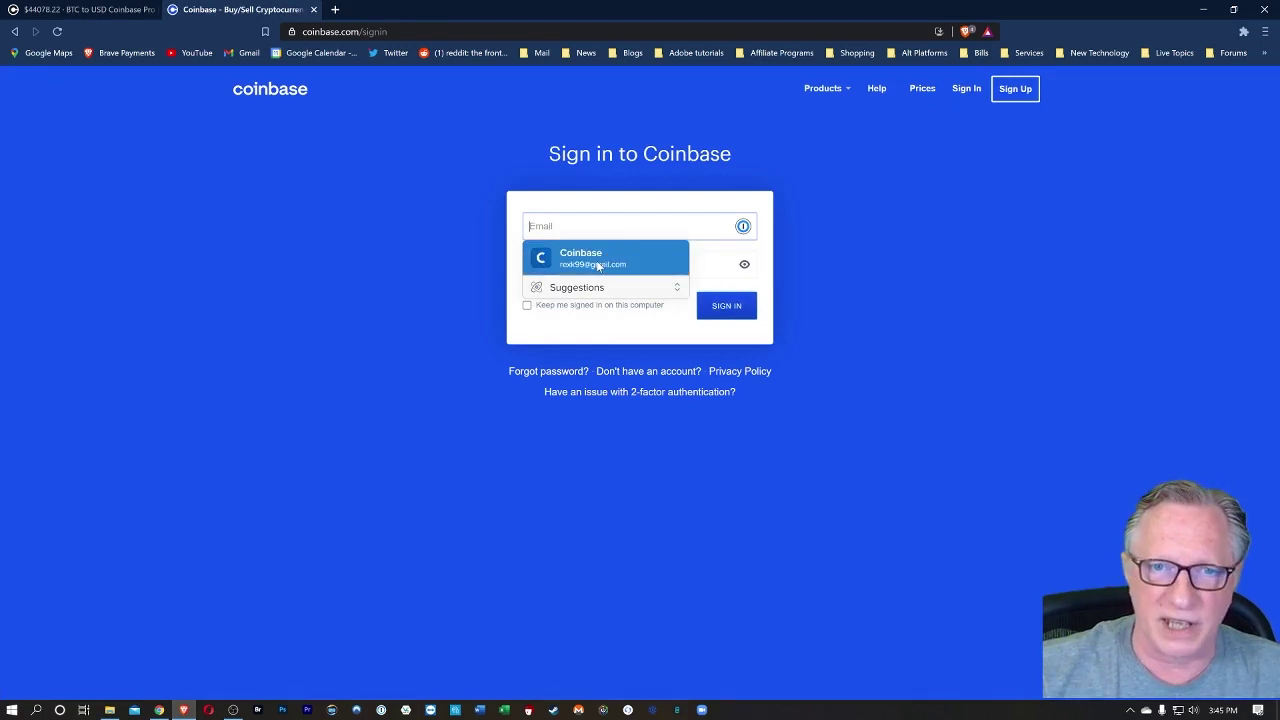
left_click(591, 263)
left_click(729, 306)
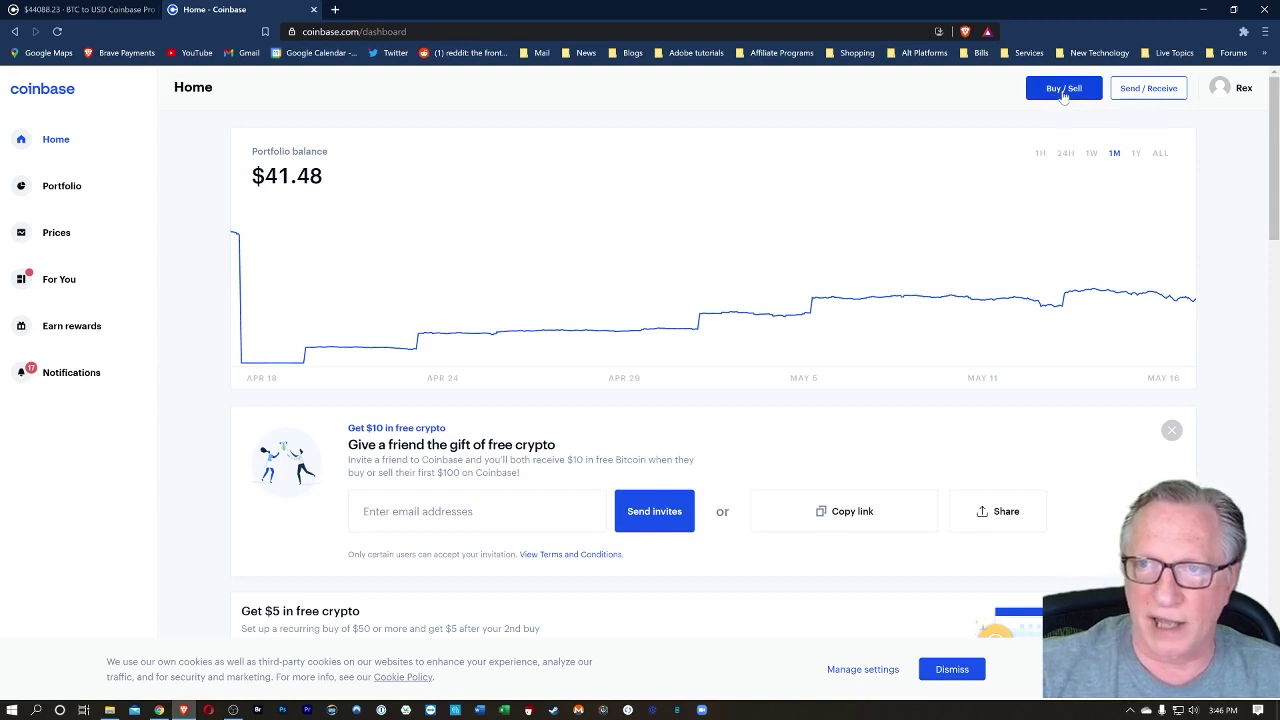
- Open Buy / Sell and switch the asset from Bitcoin to Cardano
left_click(1064, 92)
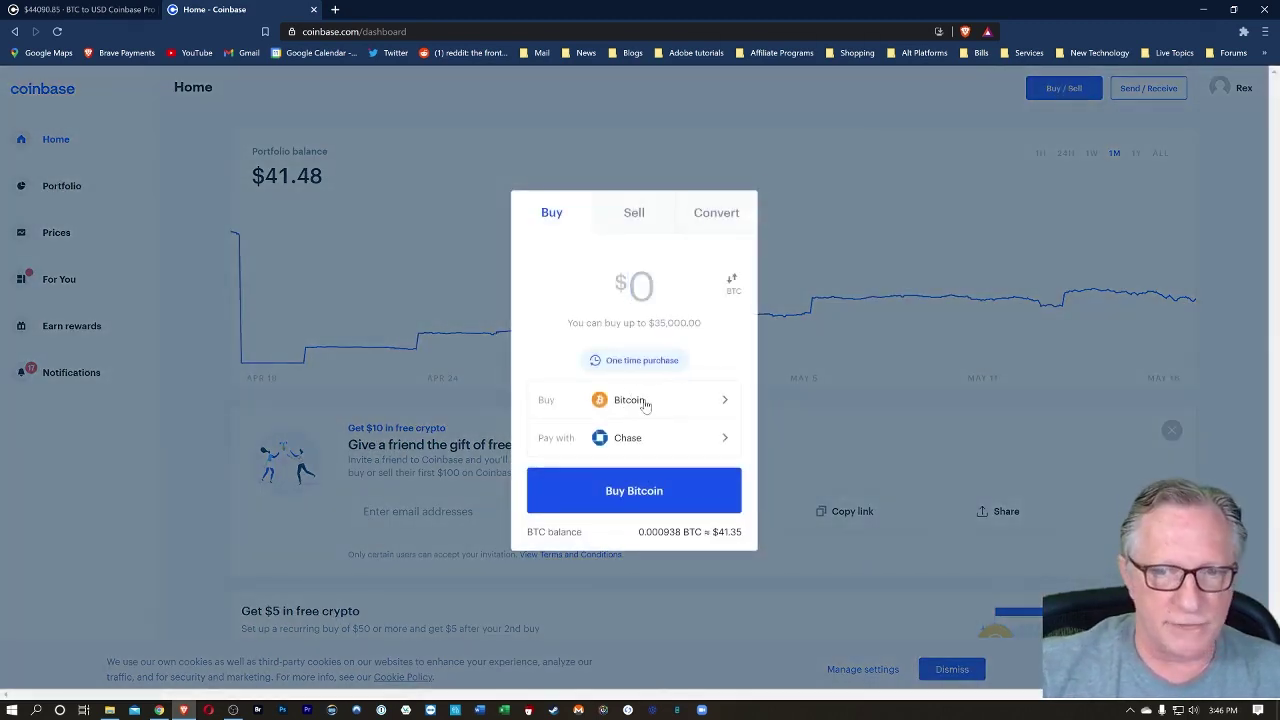
left_click(641, 404)
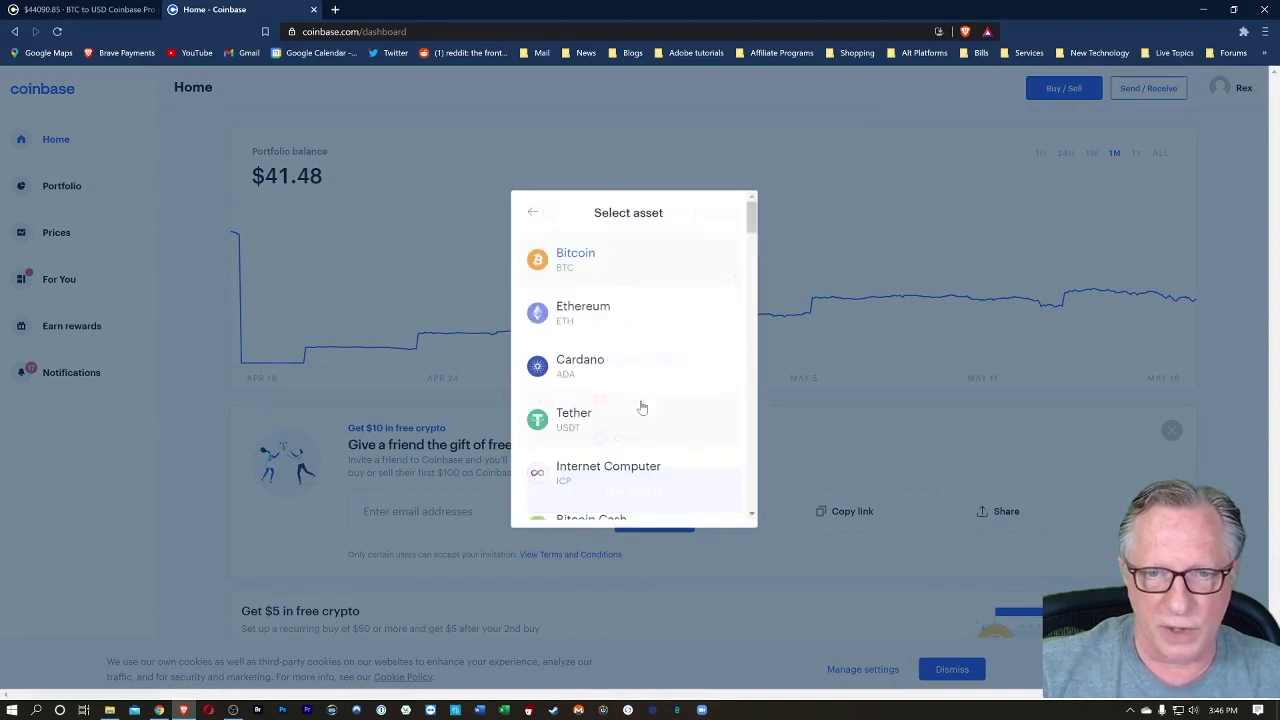
left_click(570, 370)
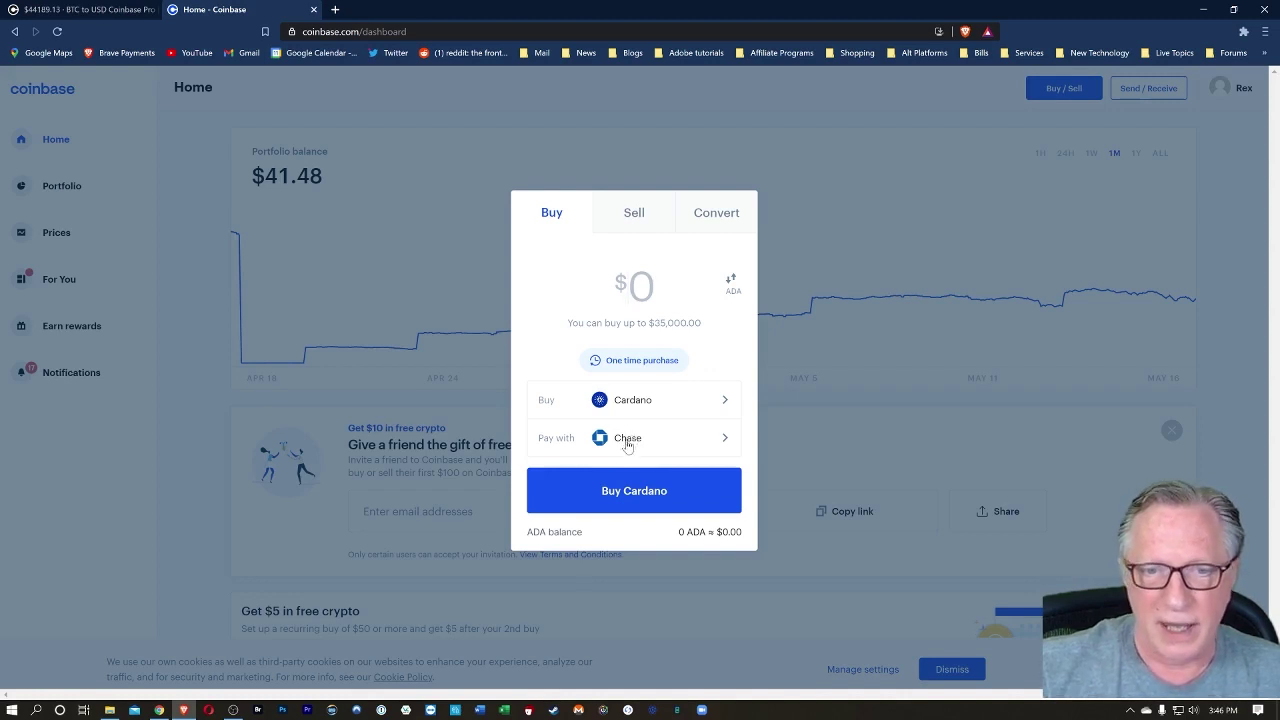
- Choose the Chase Visa card as the payment method
left_click(632, 442)
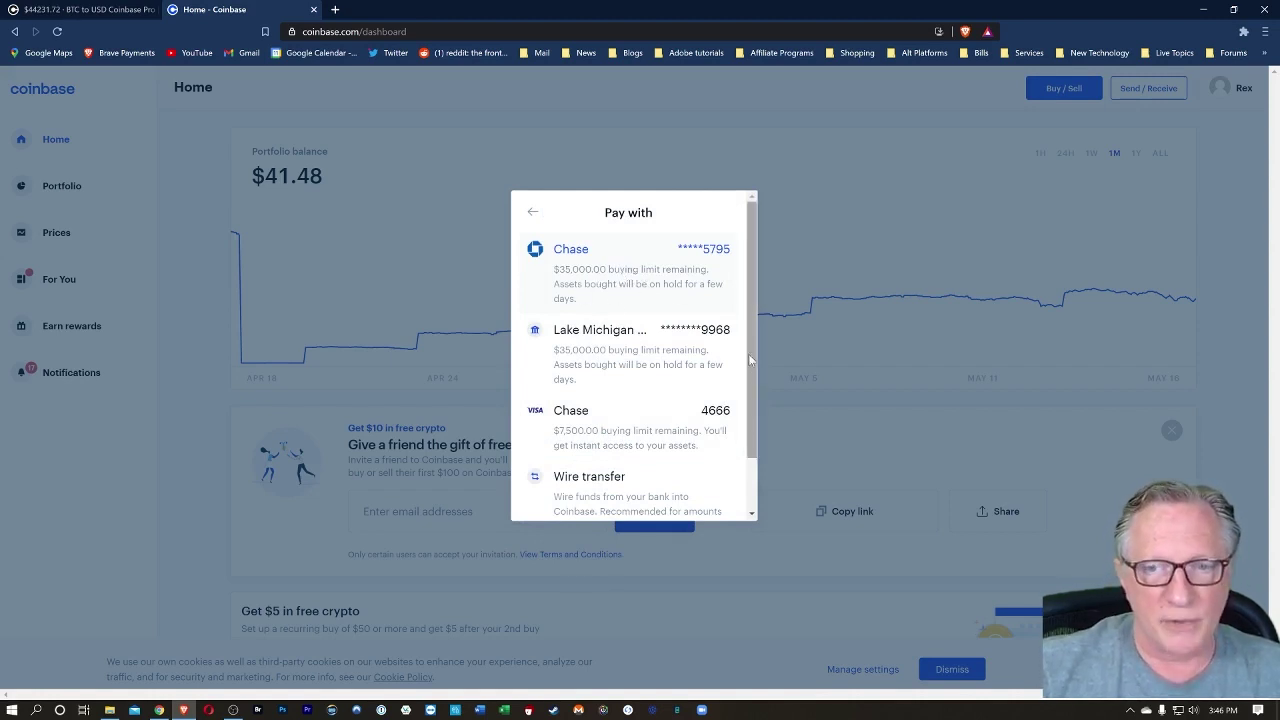
left_click_drag(747, 344, 747, 394)
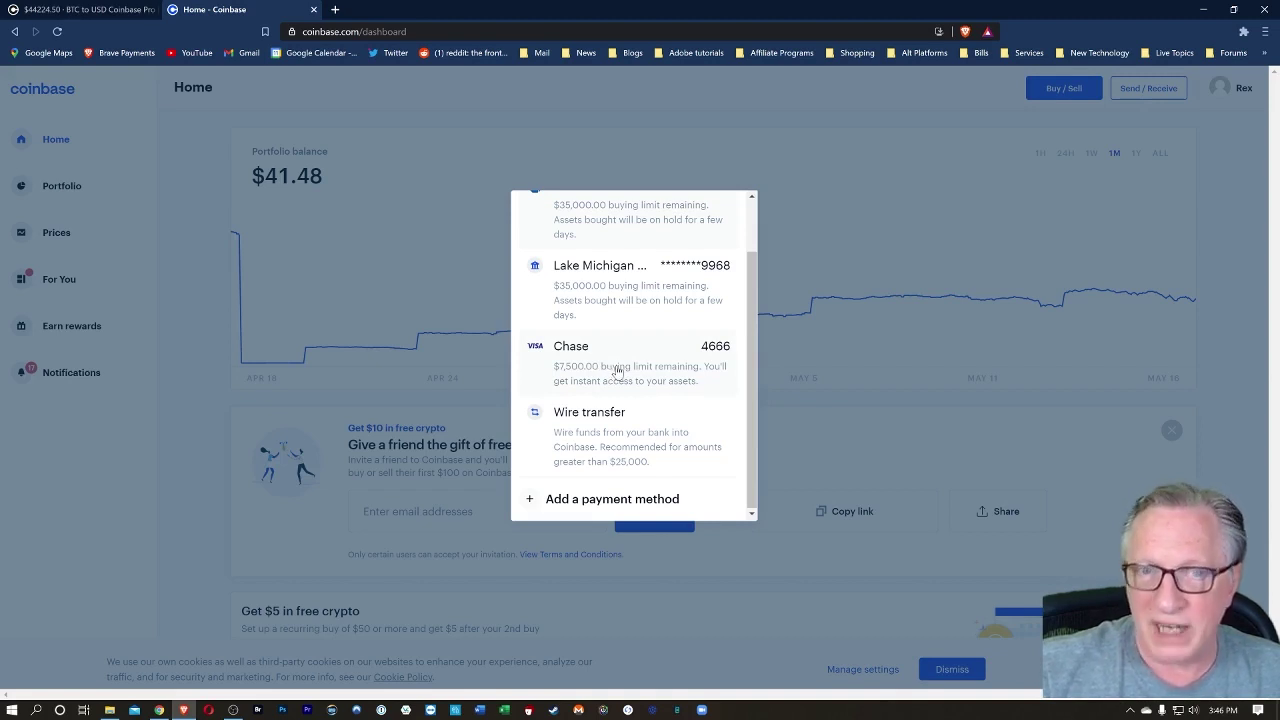
scroll(620, 360, "up", 2)
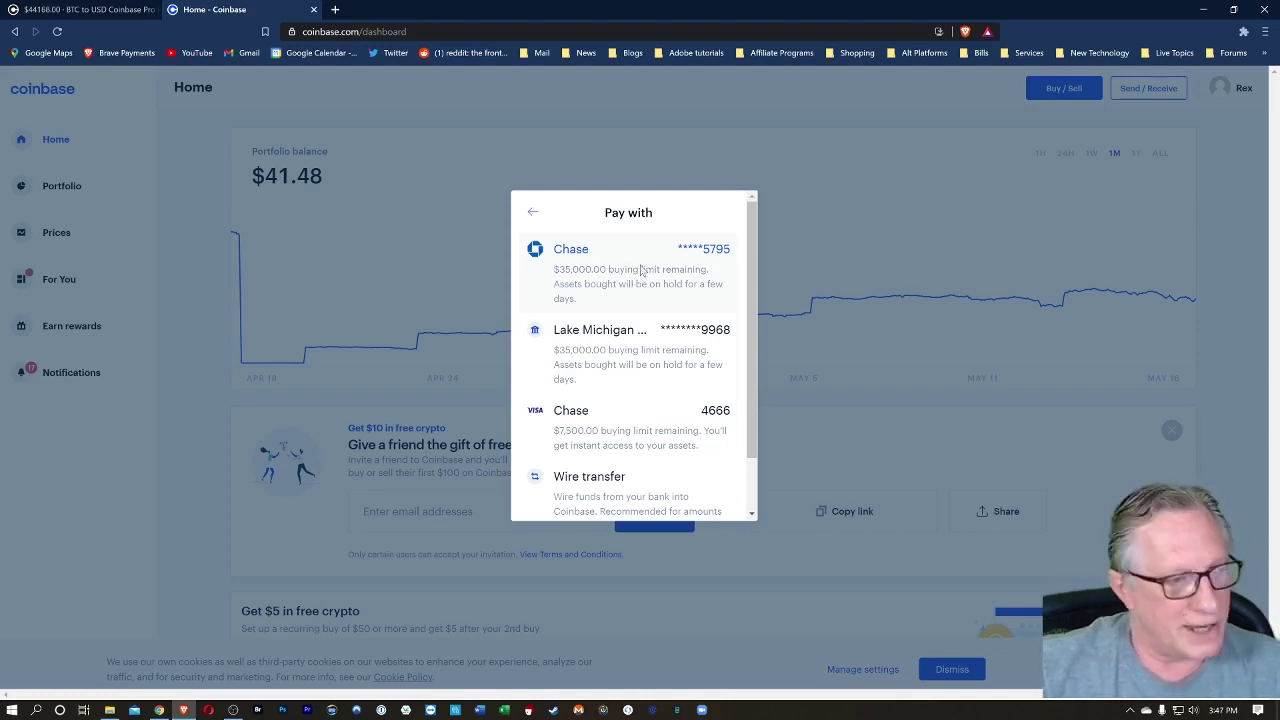
scroll(600, 270, "down", 2)
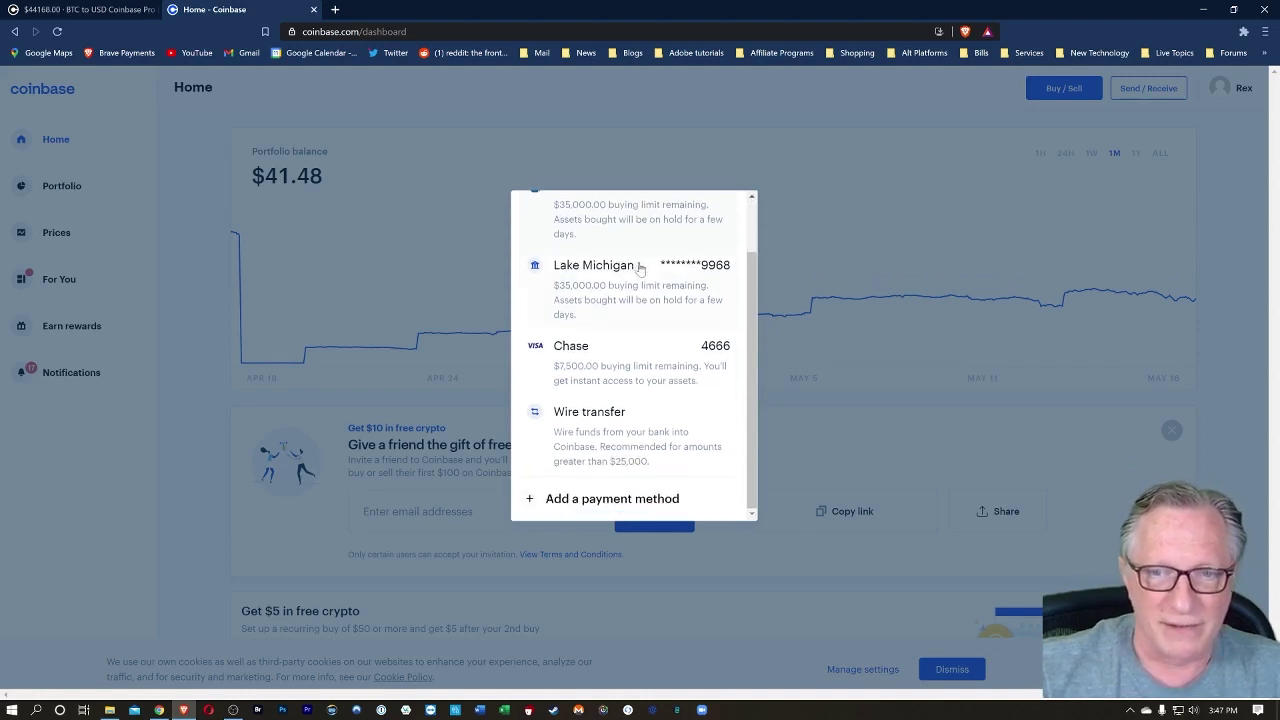
scroll(756, 285, "up", 2)
scroll(750, 300, "down", 1)
scroll(755, 320, "down", 1)
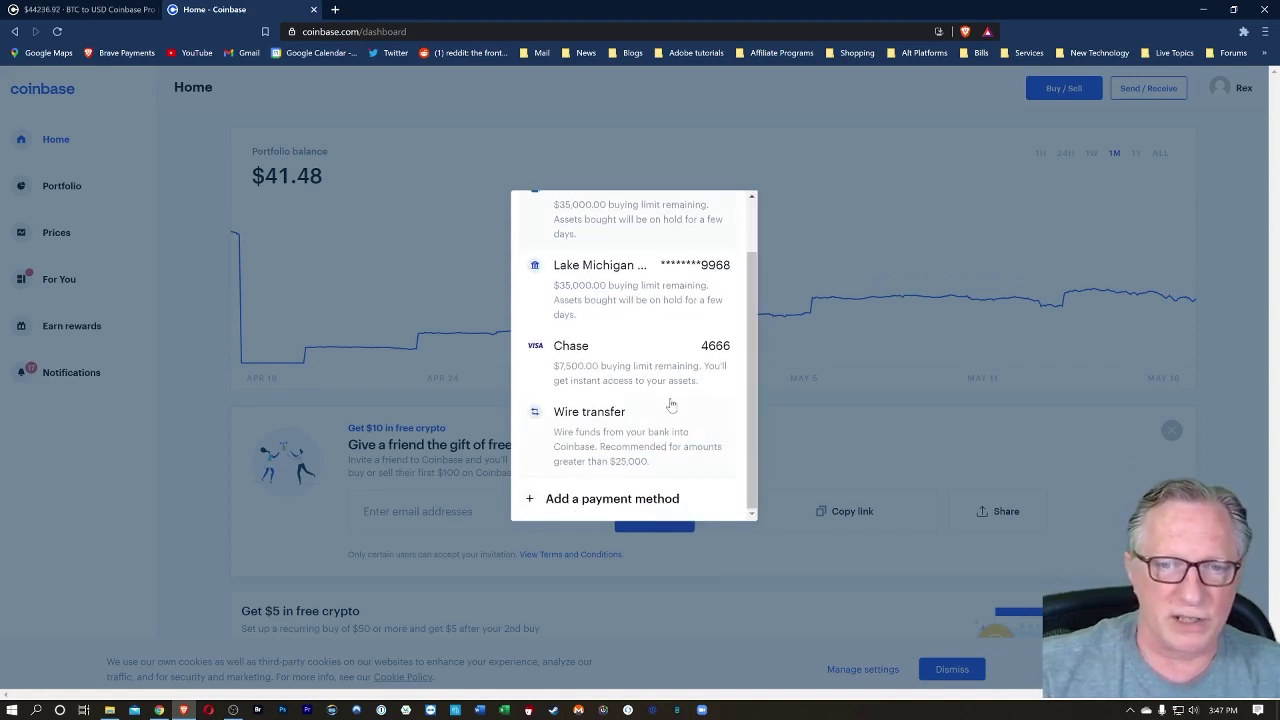
left_click(621, 366)
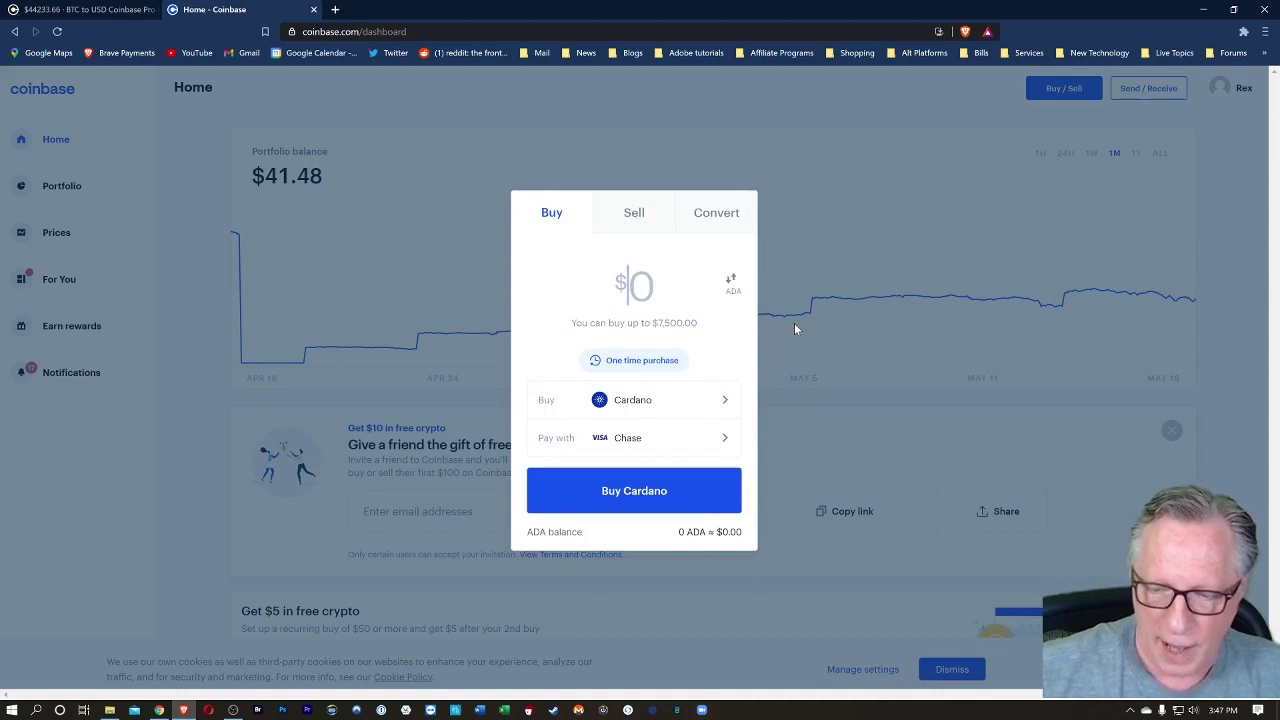
- Buy $100 of Cardano, receiving 46.272169 ADA with a $3.84 fee, and dismiss the confirmation
type("100")
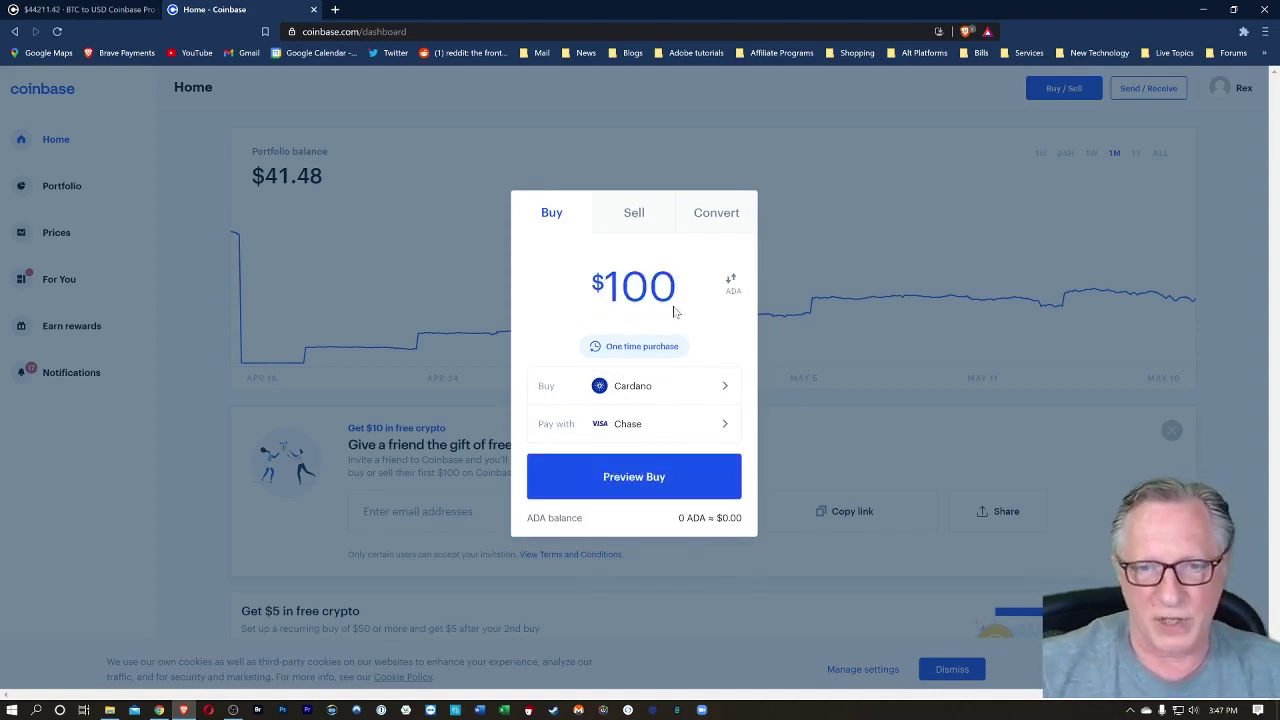
left_click(632, 483)
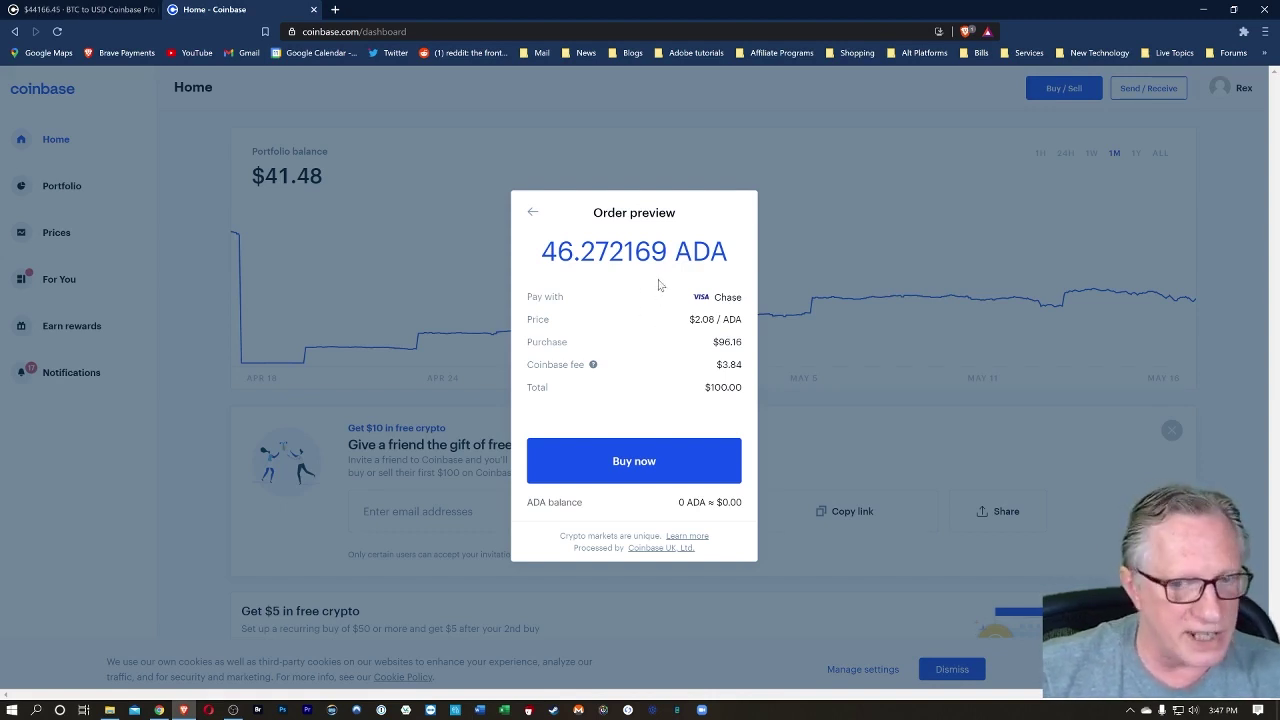
left_click(634, 468)
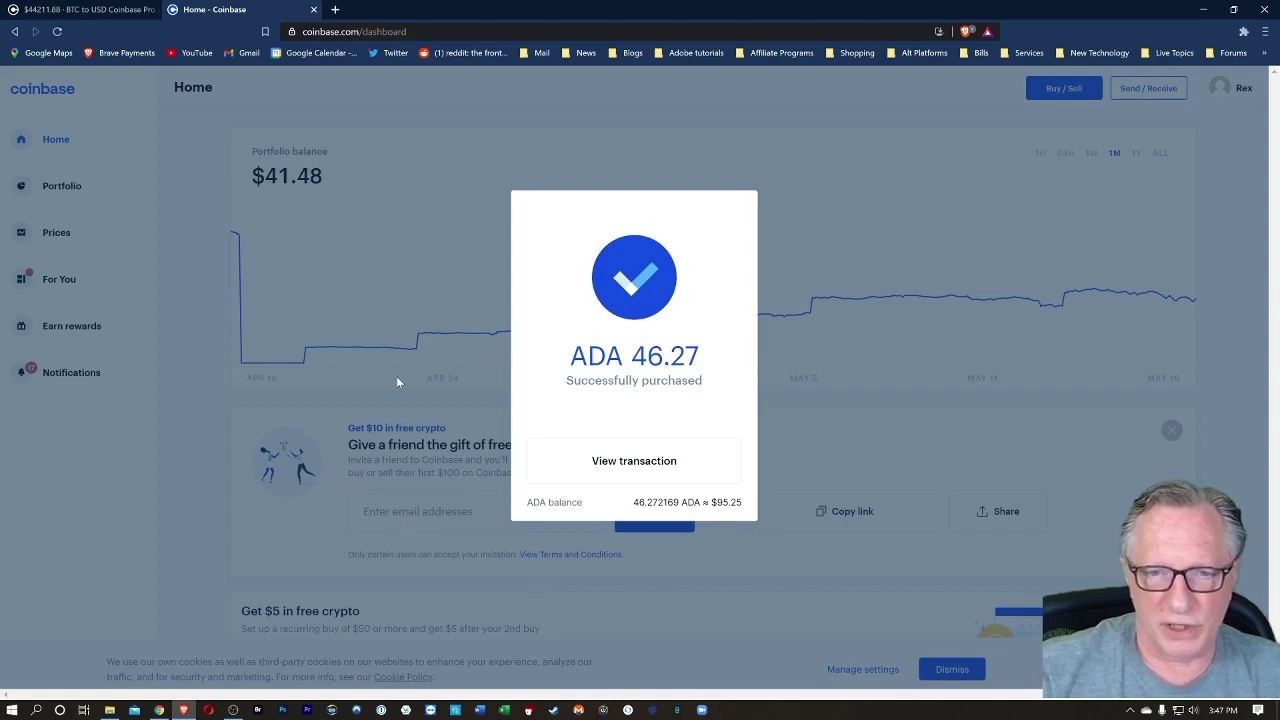
left_click(419, 285)
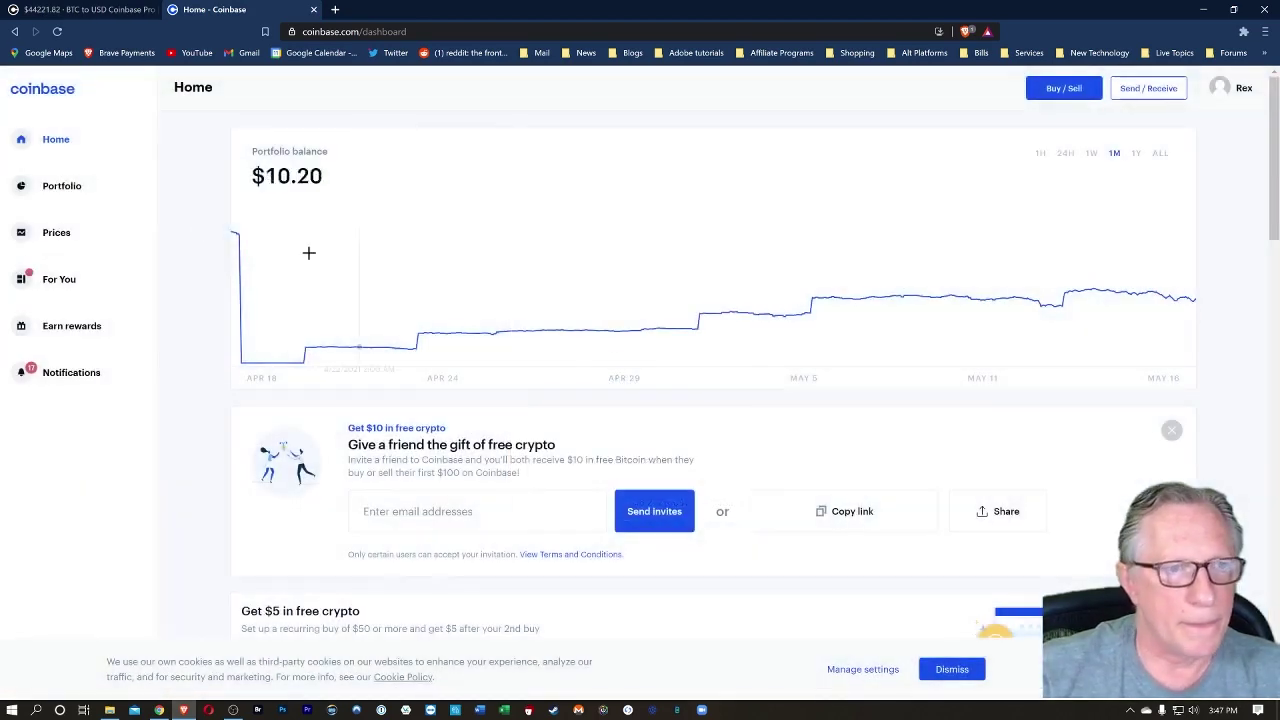
- Open the Cardano wallet from Portfolio showing 46.272169 ADA, then minimize the browser
left_click(86, 192)
scroll(548, 325, "down", 2)
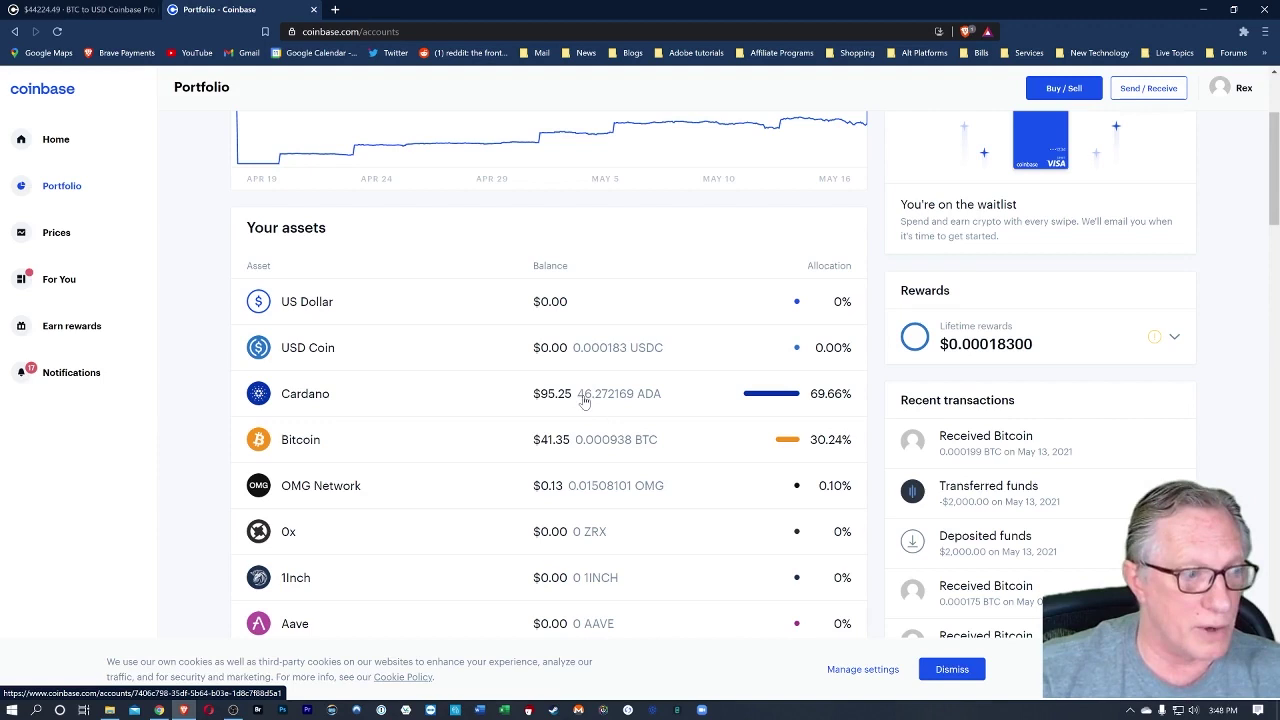
left_click(591, 402)
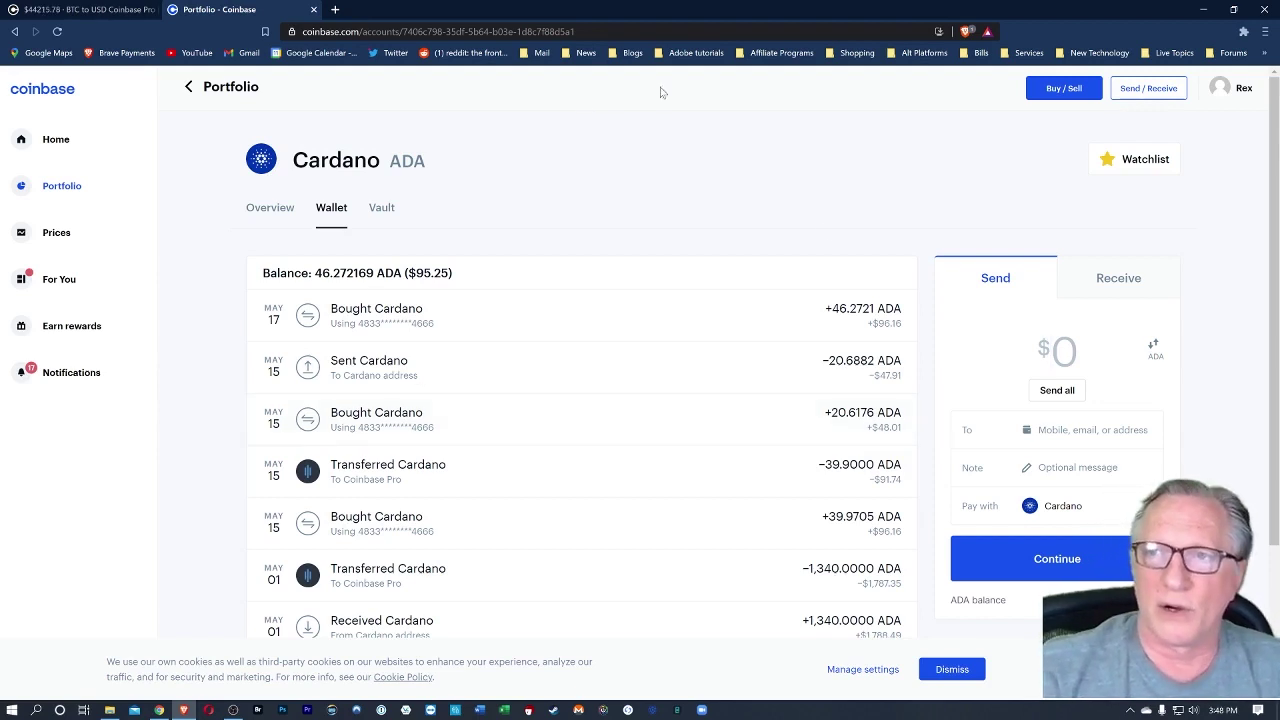
left_click(1203, 9)
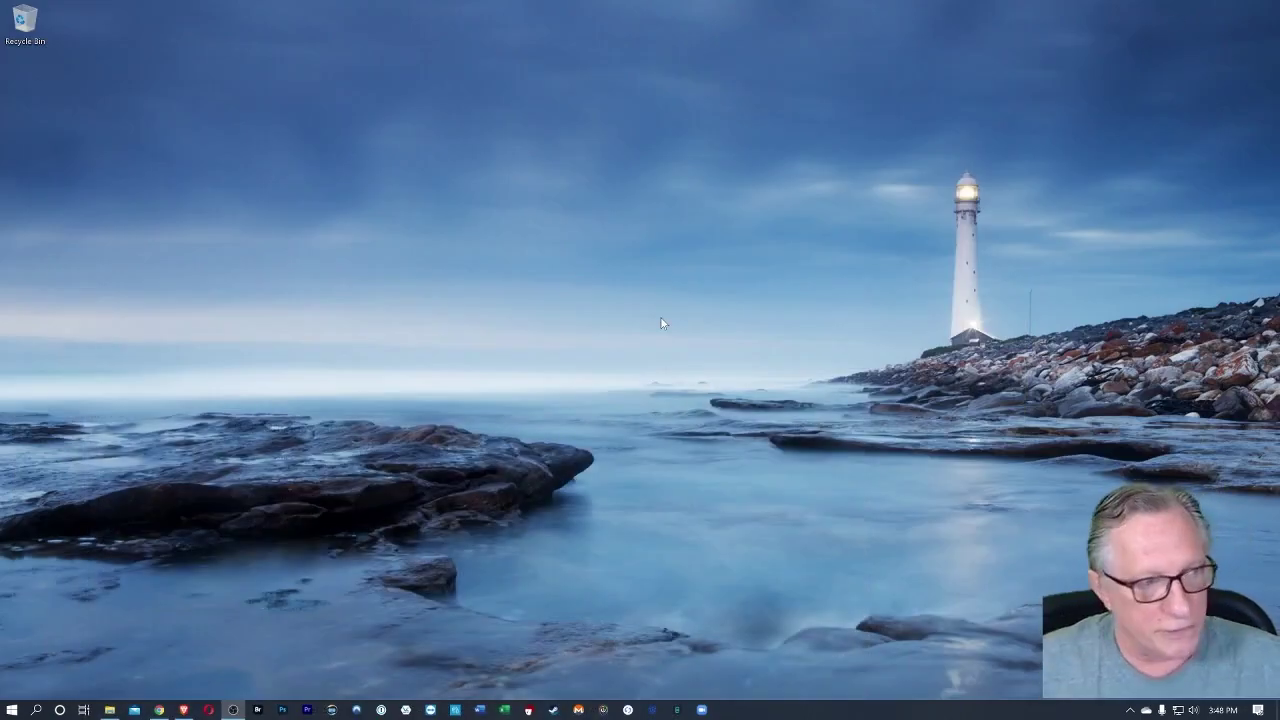
- Launch Ledger Live and install the Cardano ADA app from the Manager catalog
left_click(627, 710)
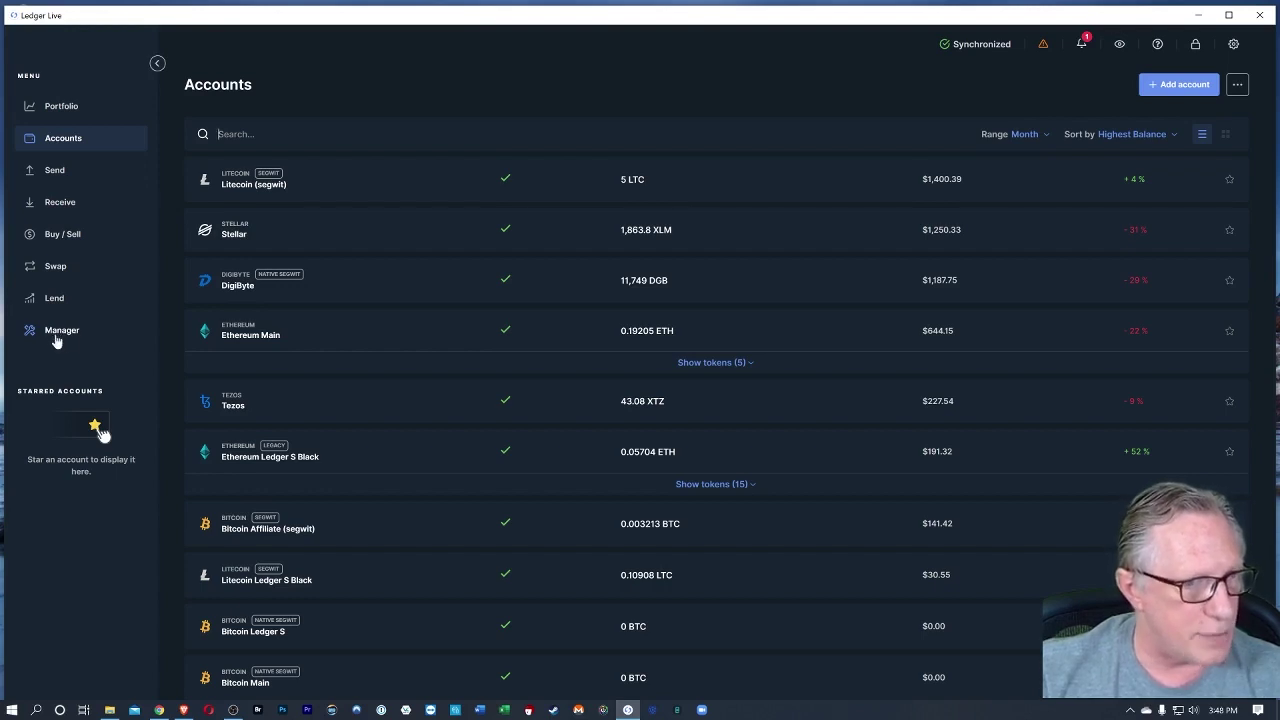
left_click(55, 333)
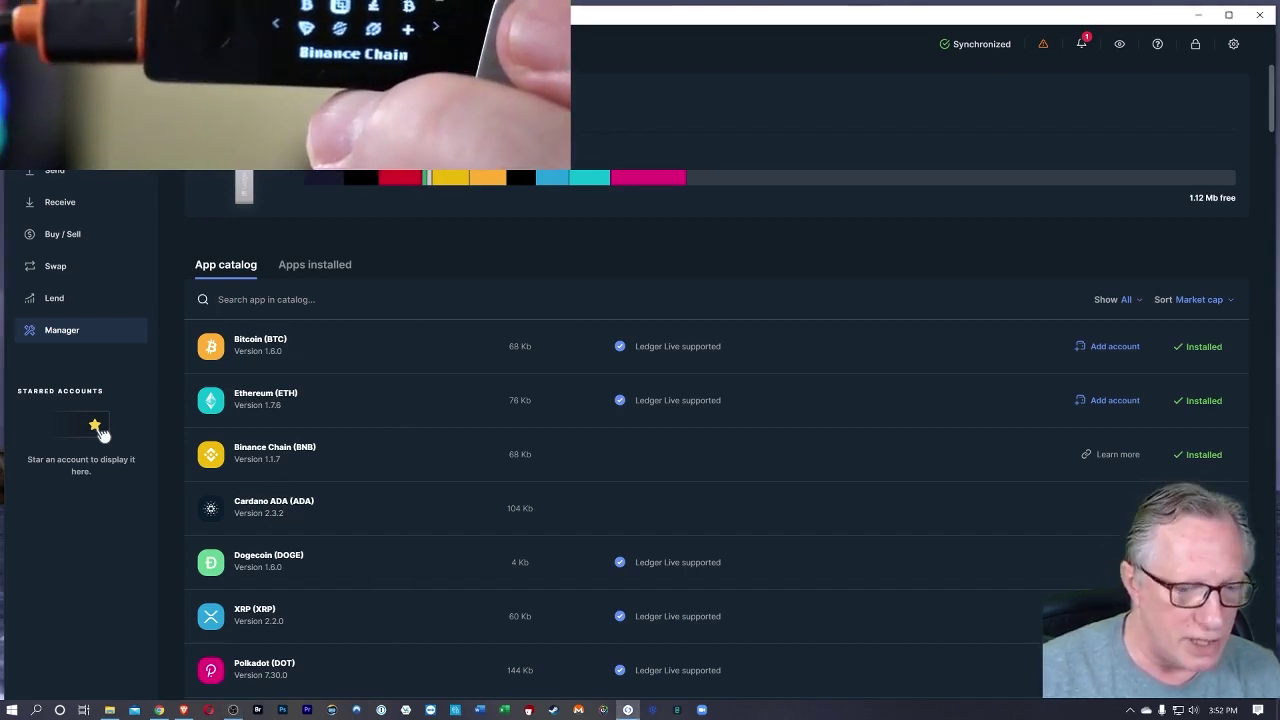
type("car")
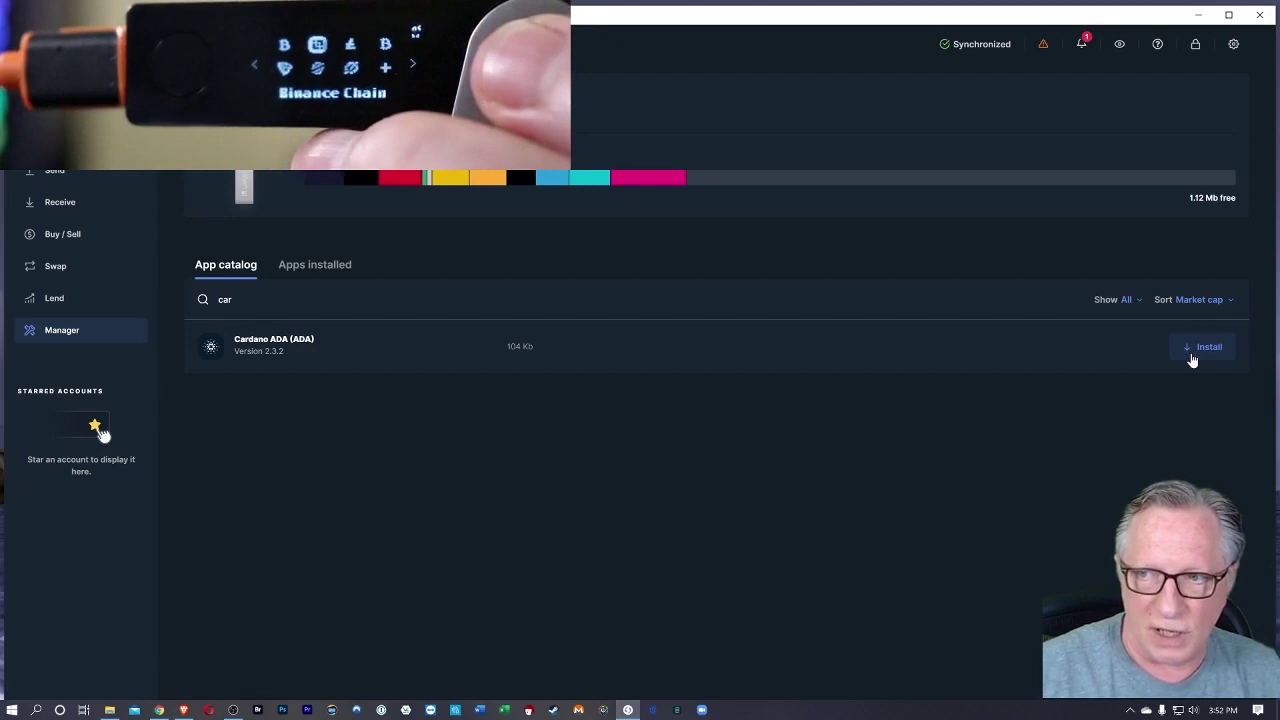
left_click(1192, 358)
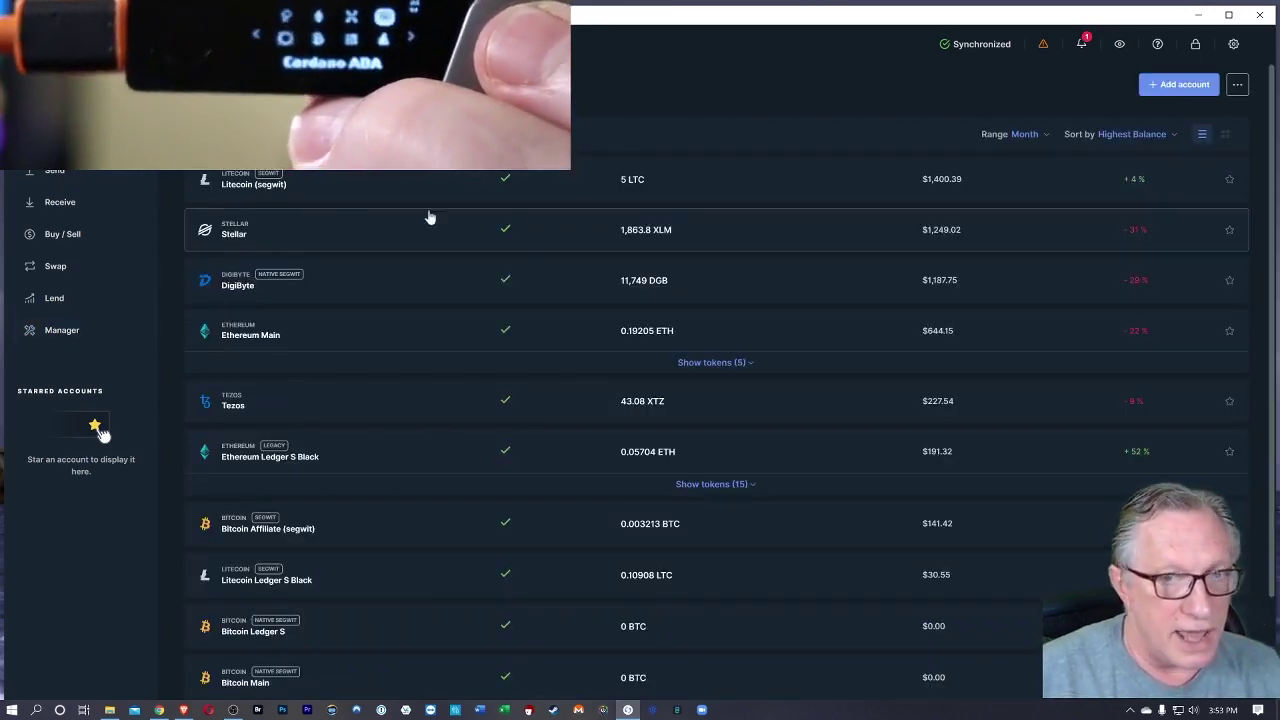
- Start adding a Ledger Live account, cancel it without choosing an asset, and close Ledger Live
left_click(1182, 86)
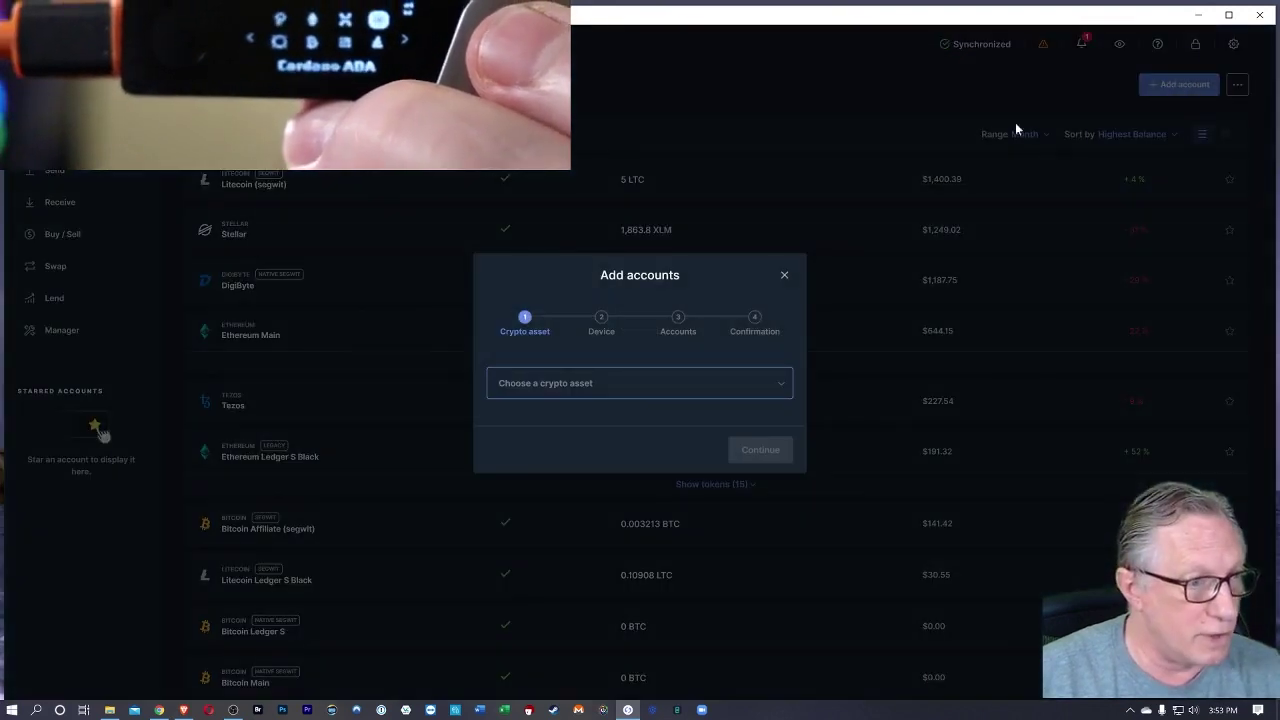
left_click(781, 389)
scroll(701, 455, "down", 3)
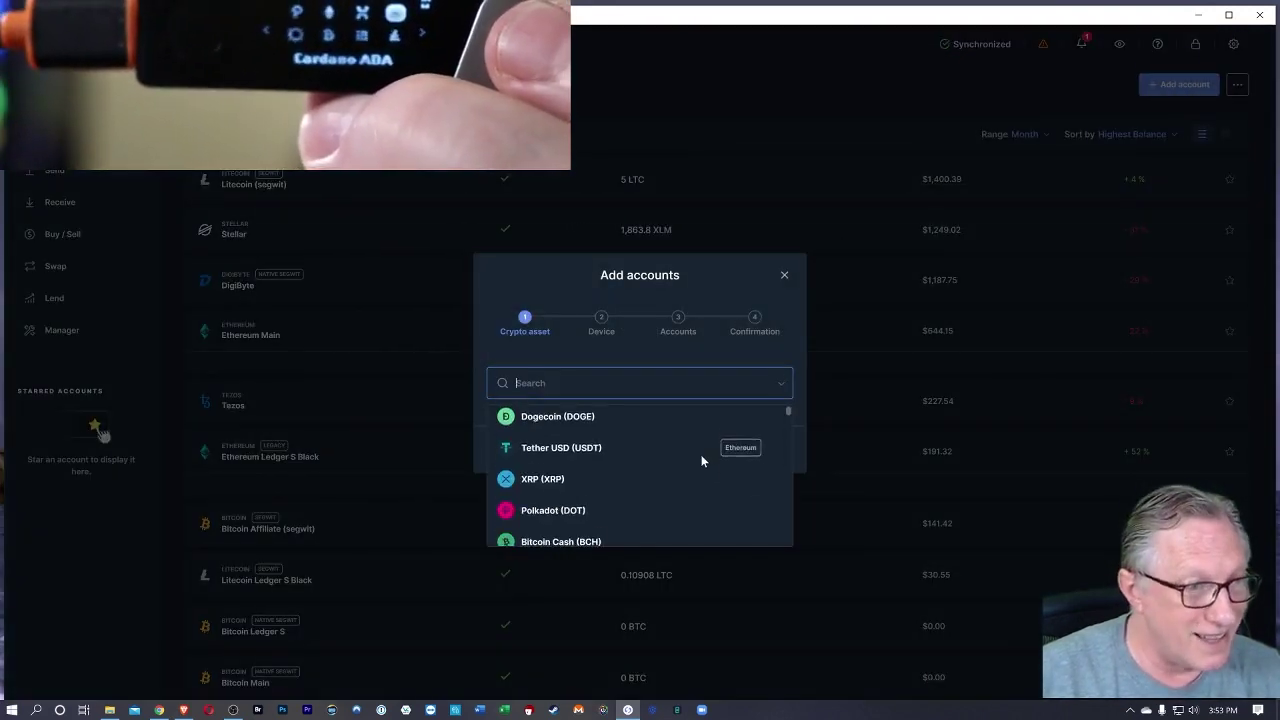
scroll(697, 446, "down", 2)
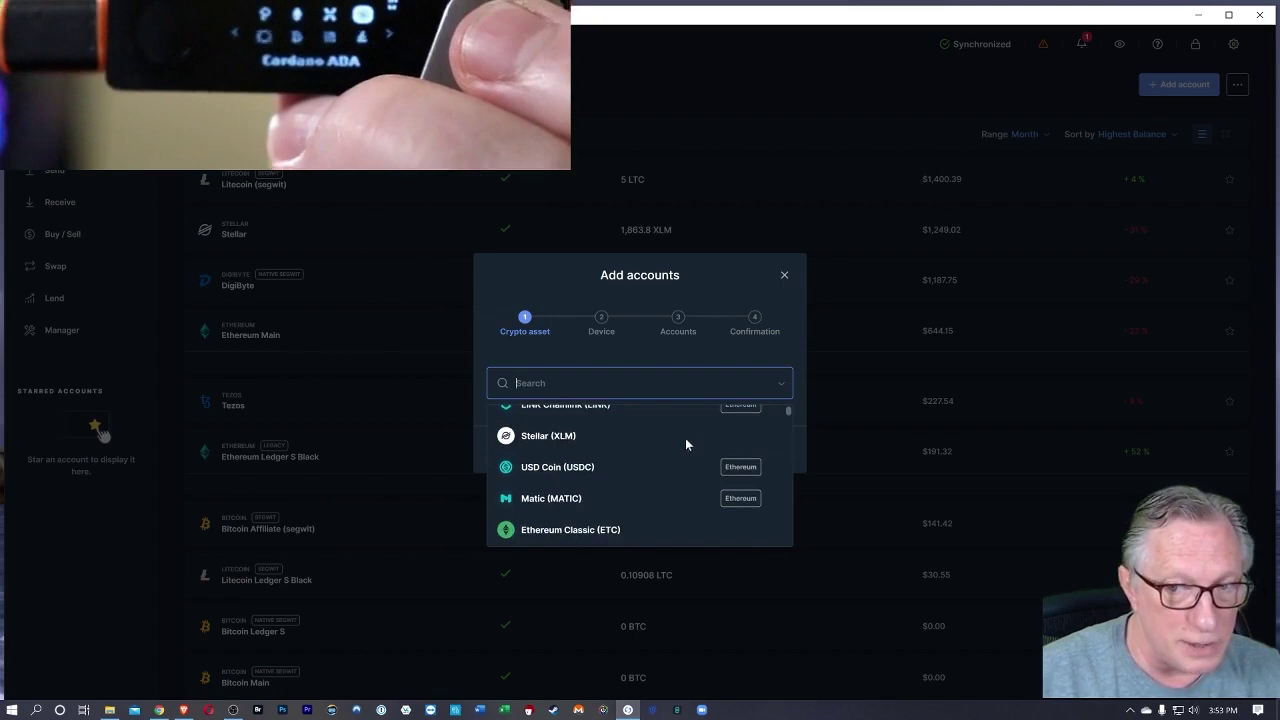
scroll(675, 440, "up", 5)
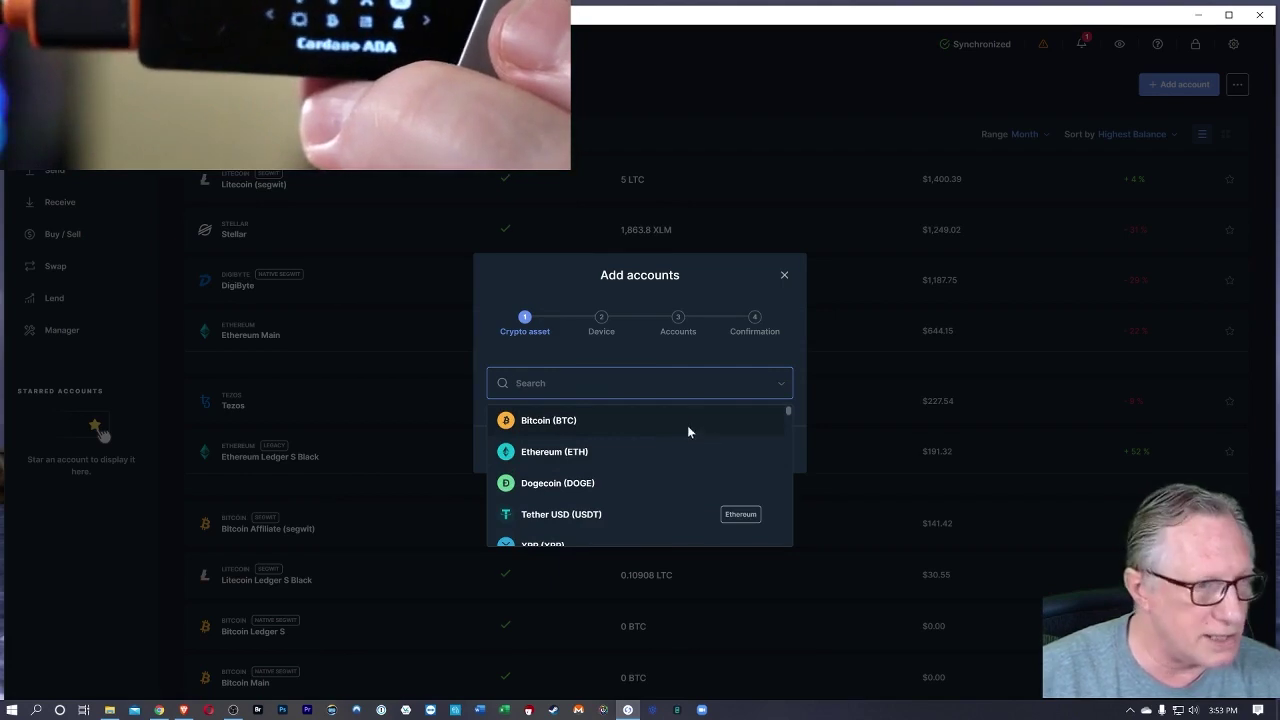
left_click(784, 279)
left_click(785, 277)
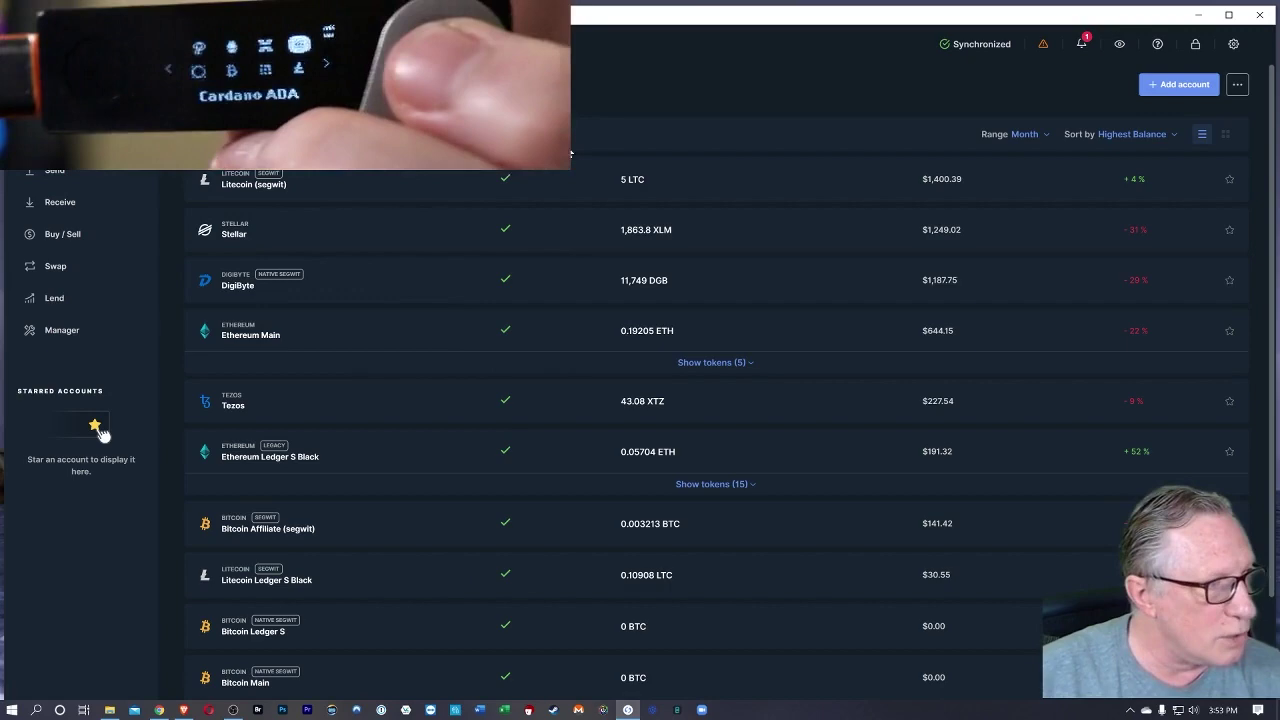
left_click(1262, 17)
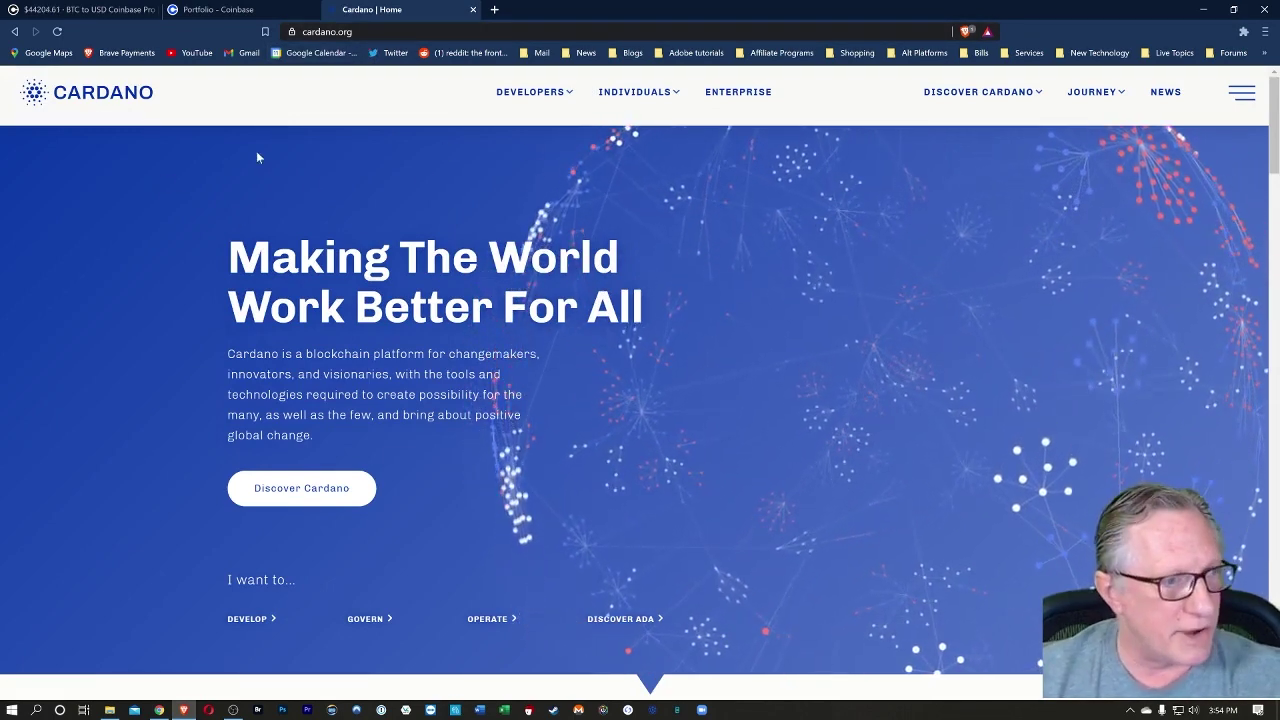
- Go from Cardano's Individuals menu to the daedaluswallet.io downloads page for version 4.0.5
left_click(652, 92)
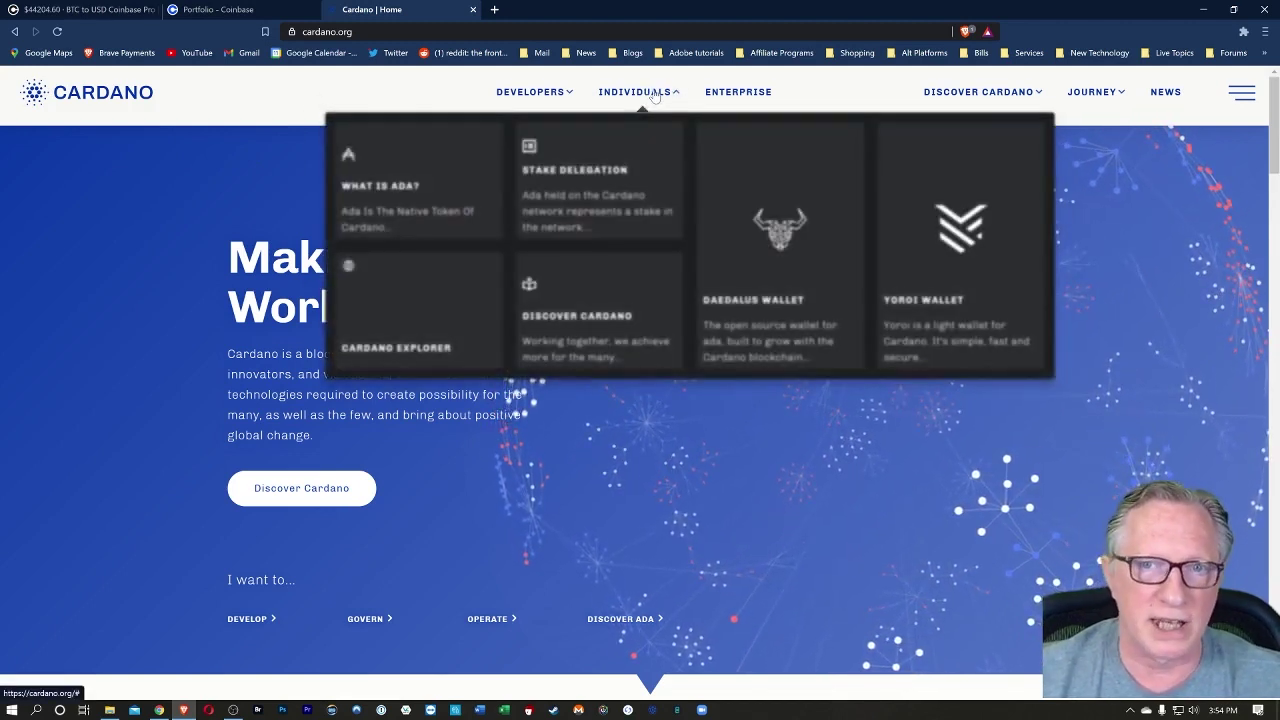
left_click(782, 243)
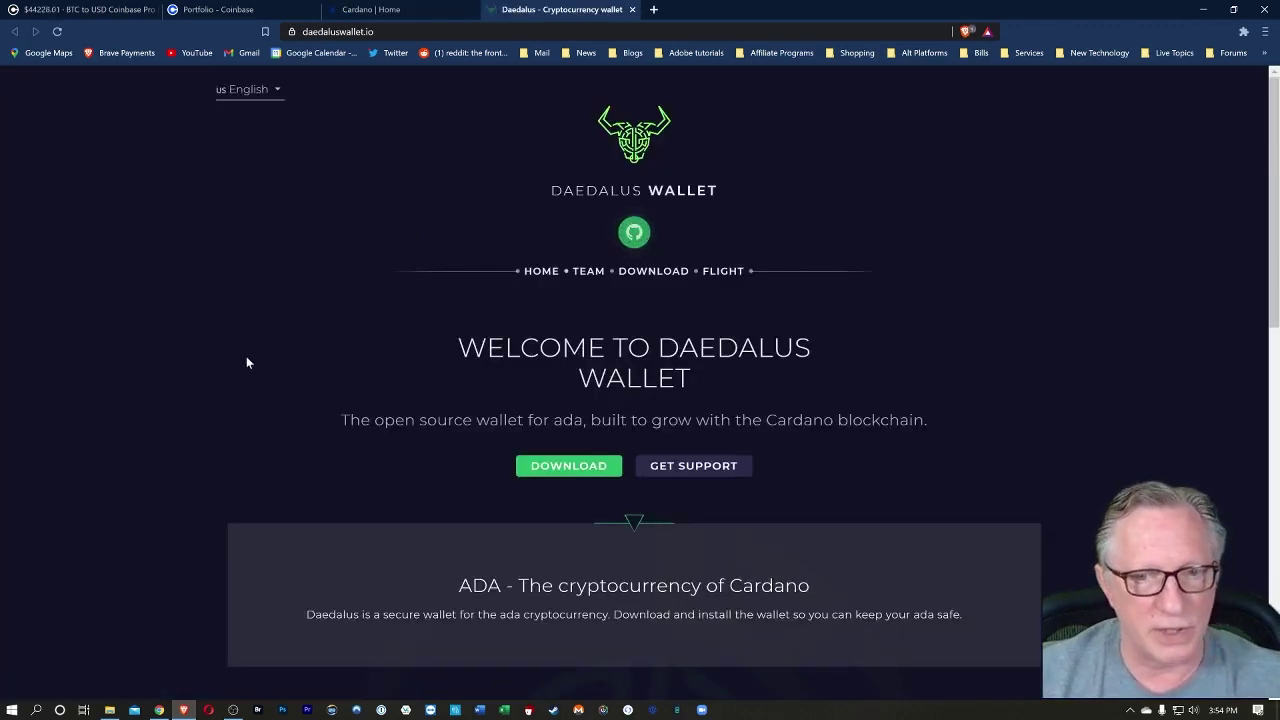
scroll(247, 362, "down", 1)
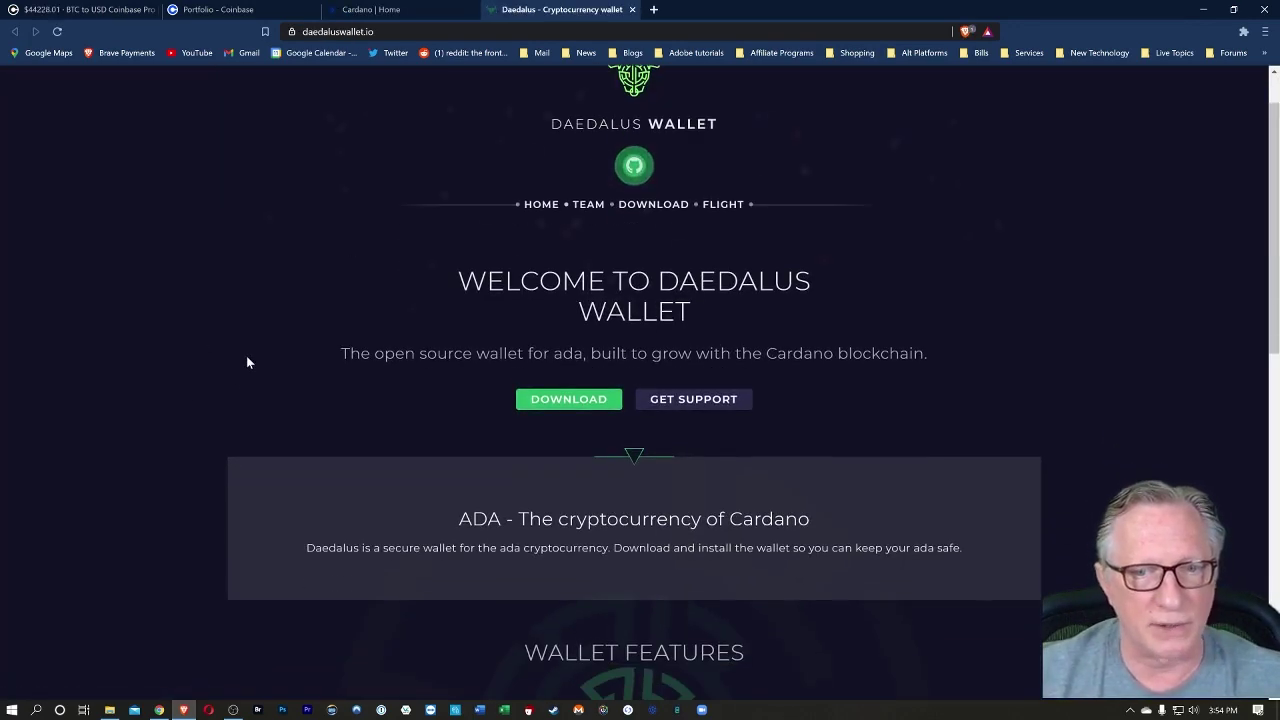
left_click(566, 401)
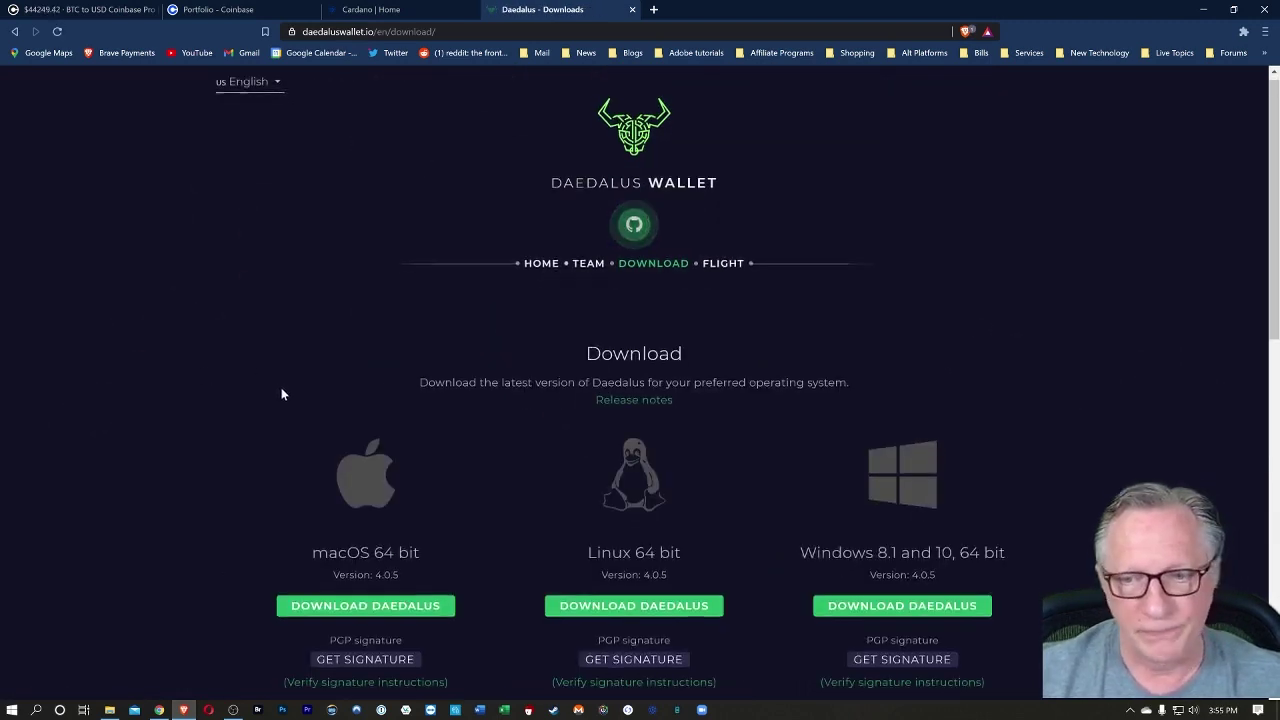
scroll(118, 411, "down", 2)
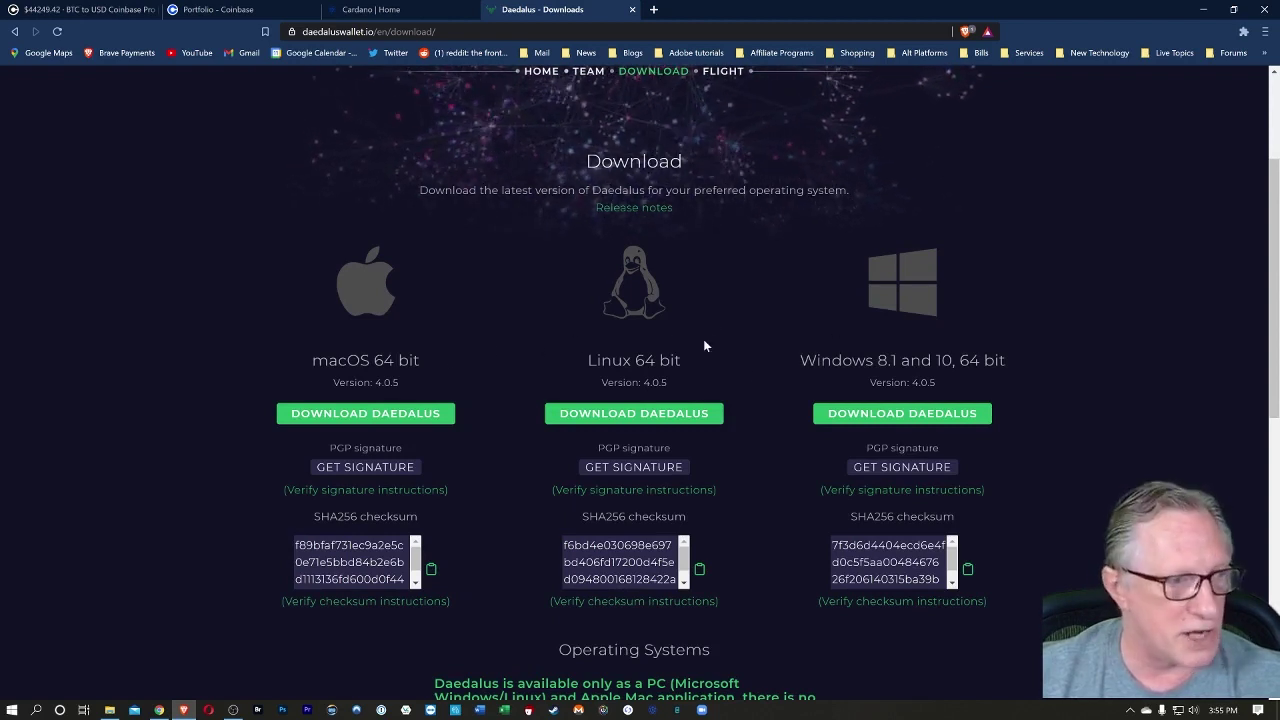
- Download the Windows Daedalus installer and save it to the Downloads folder
left_click(910, 421)
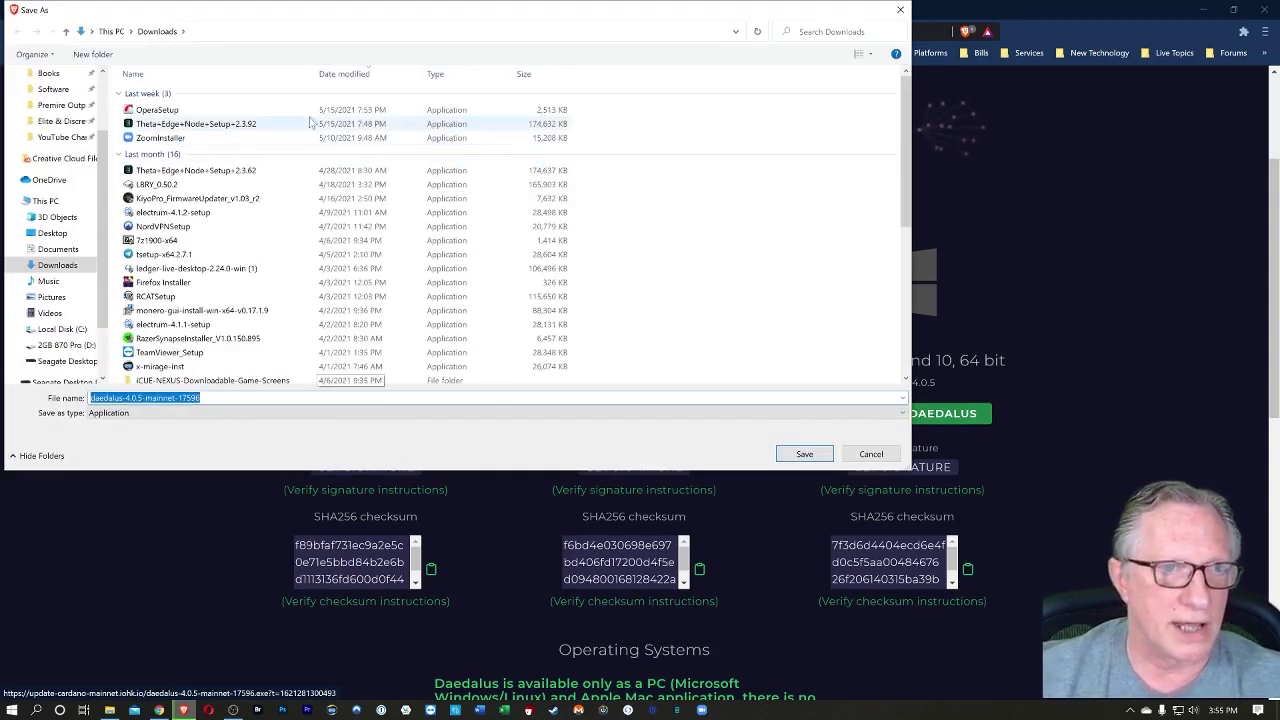
left_click(804, 455)
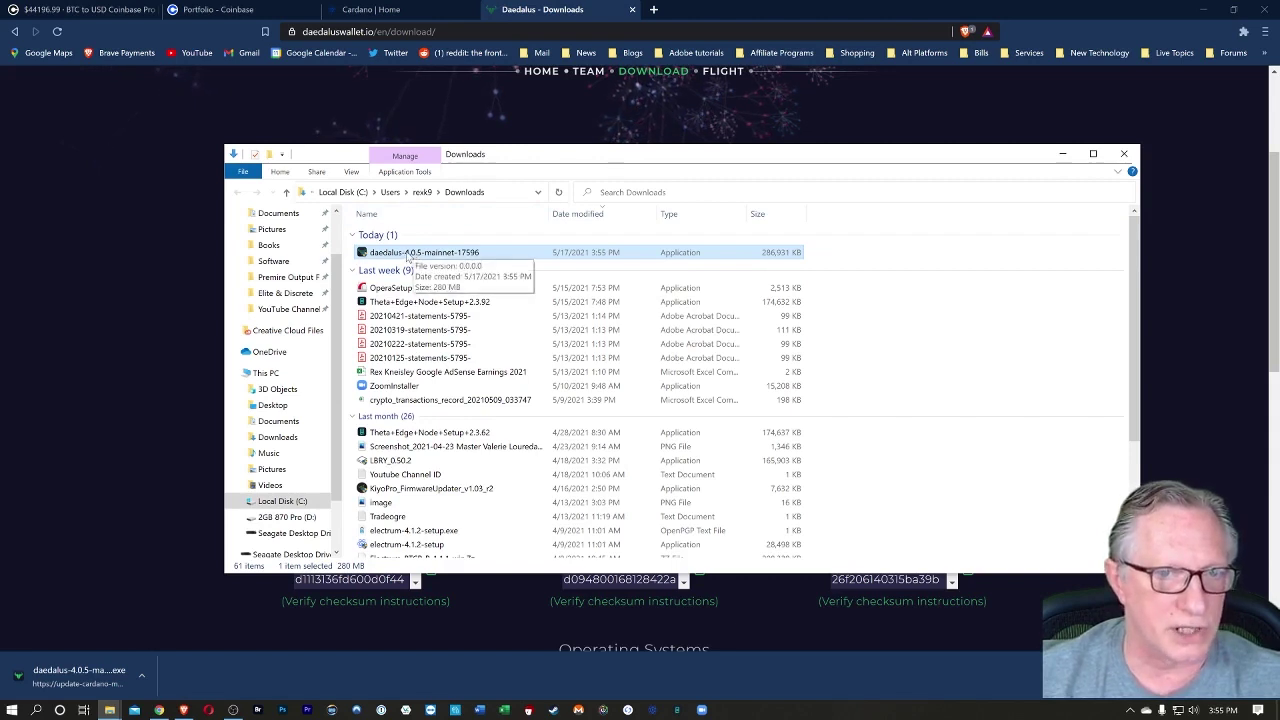
- Install Daedalus Mainnet 4.0.5, pin it to the taskbar, and delete its desktop shortcut
double_click(397, 257)
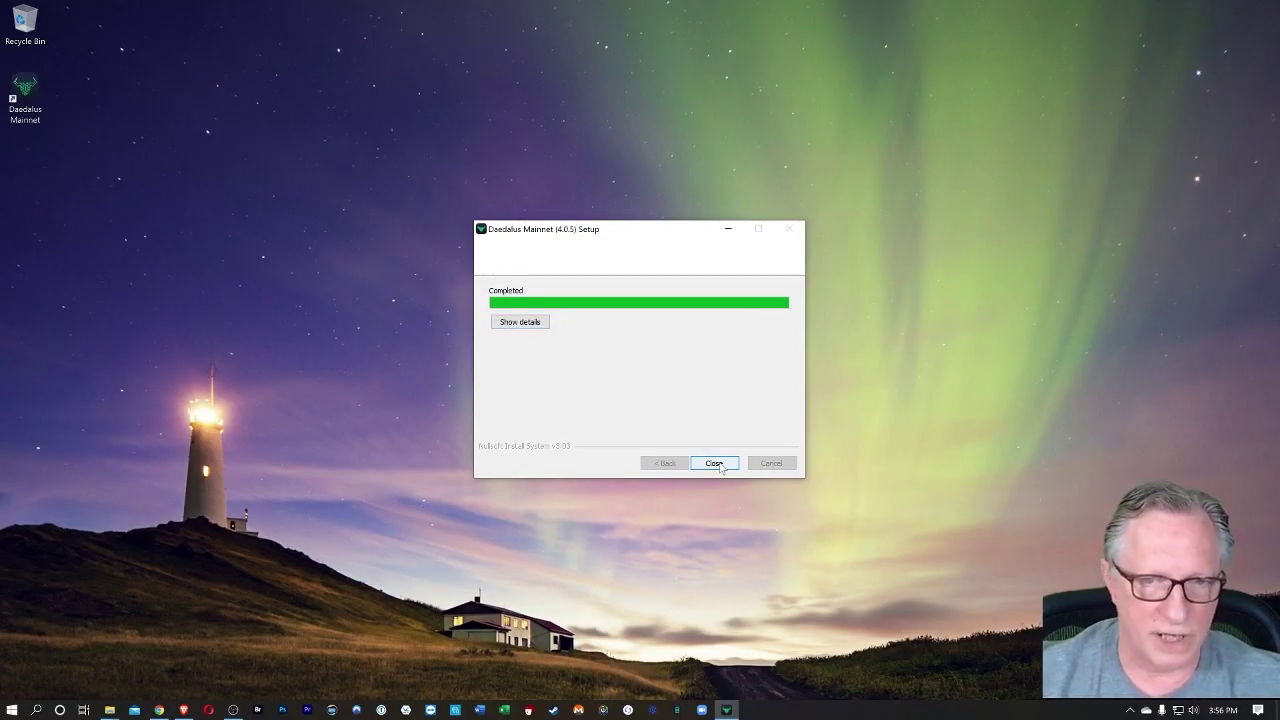
left_click(716, 464)
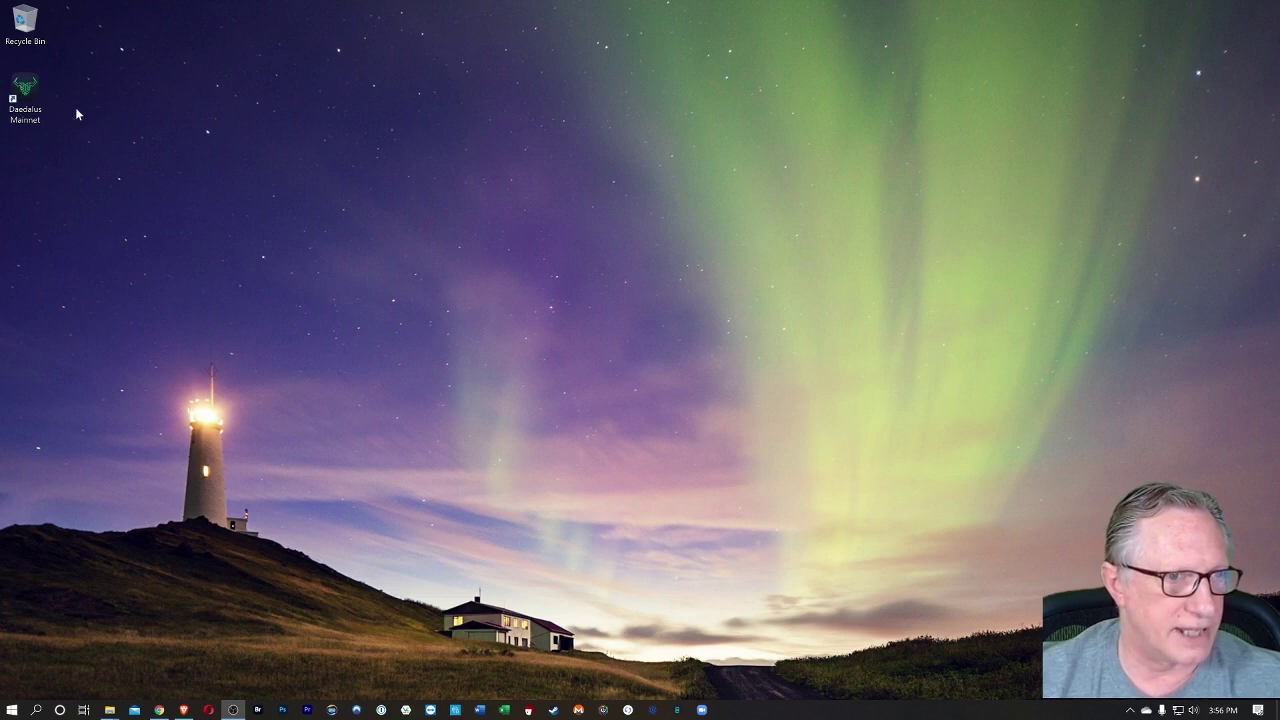
right_click(25, 90)
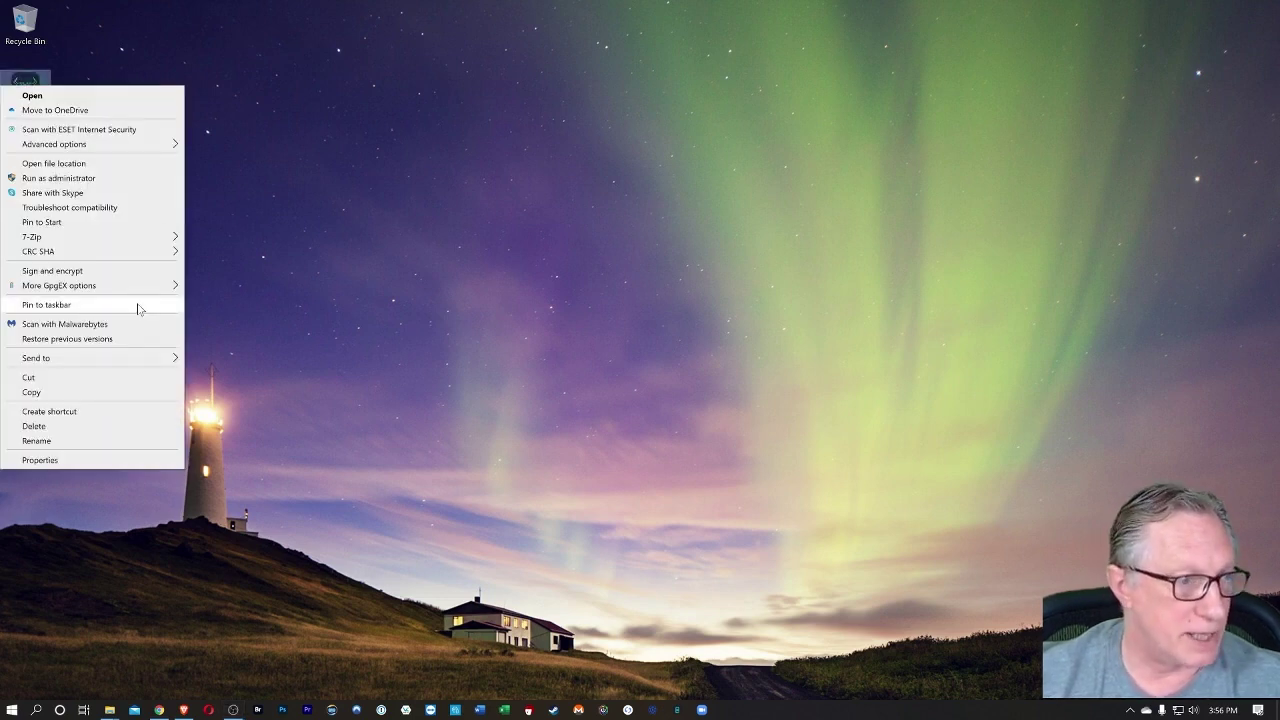
left_click(138, 306)
key("Delete")
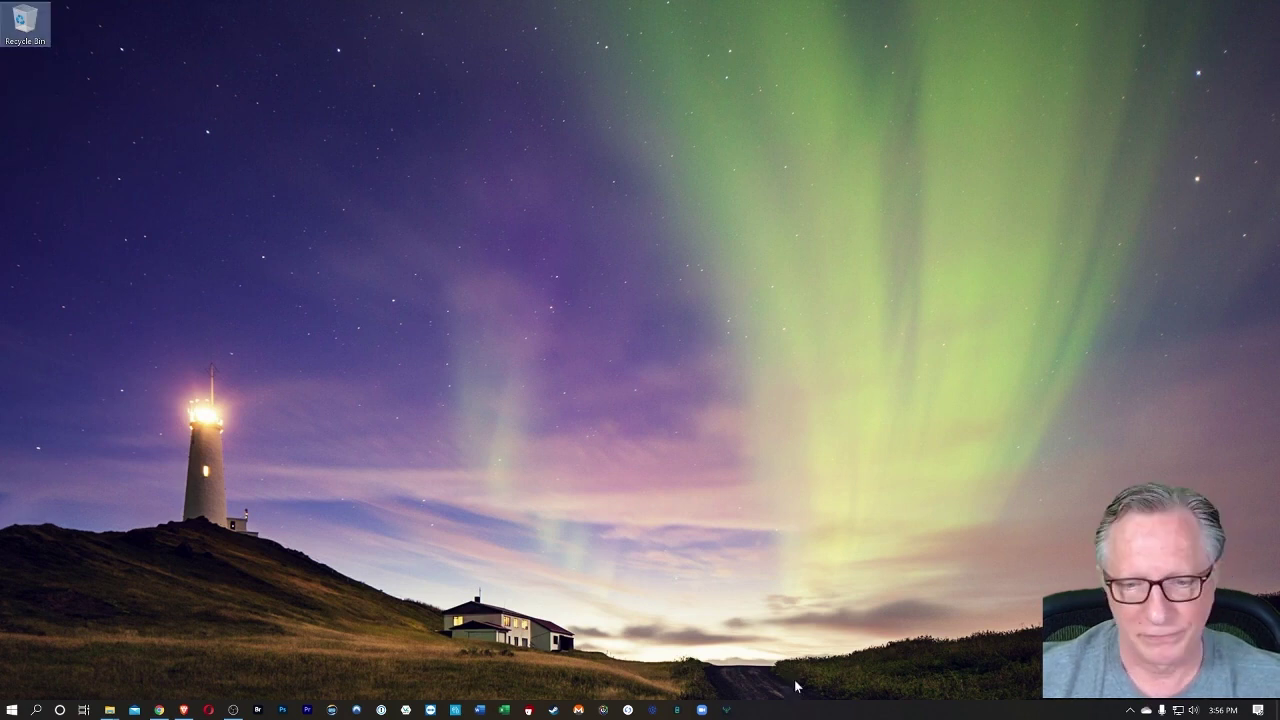
- Launch Daedalus Mainnet, keep the default language and format settings, and accept the terms of service
left_click(727, 710)
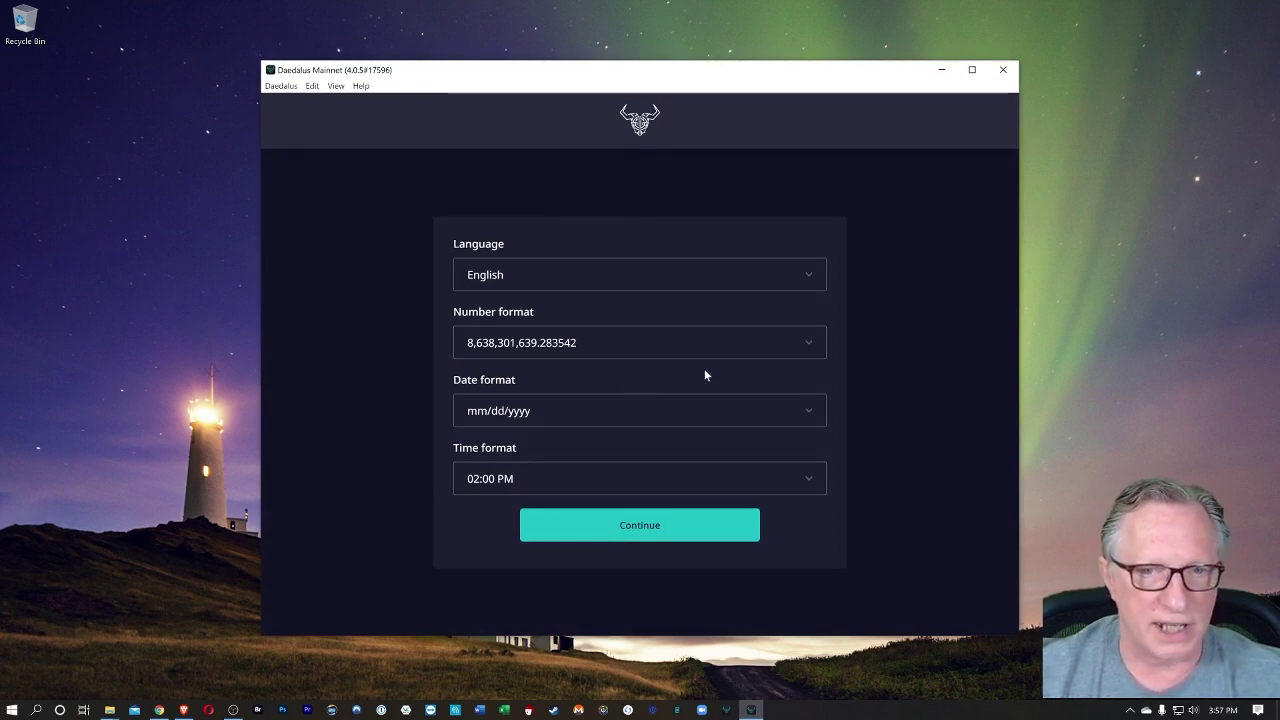
left_click(656, 537)
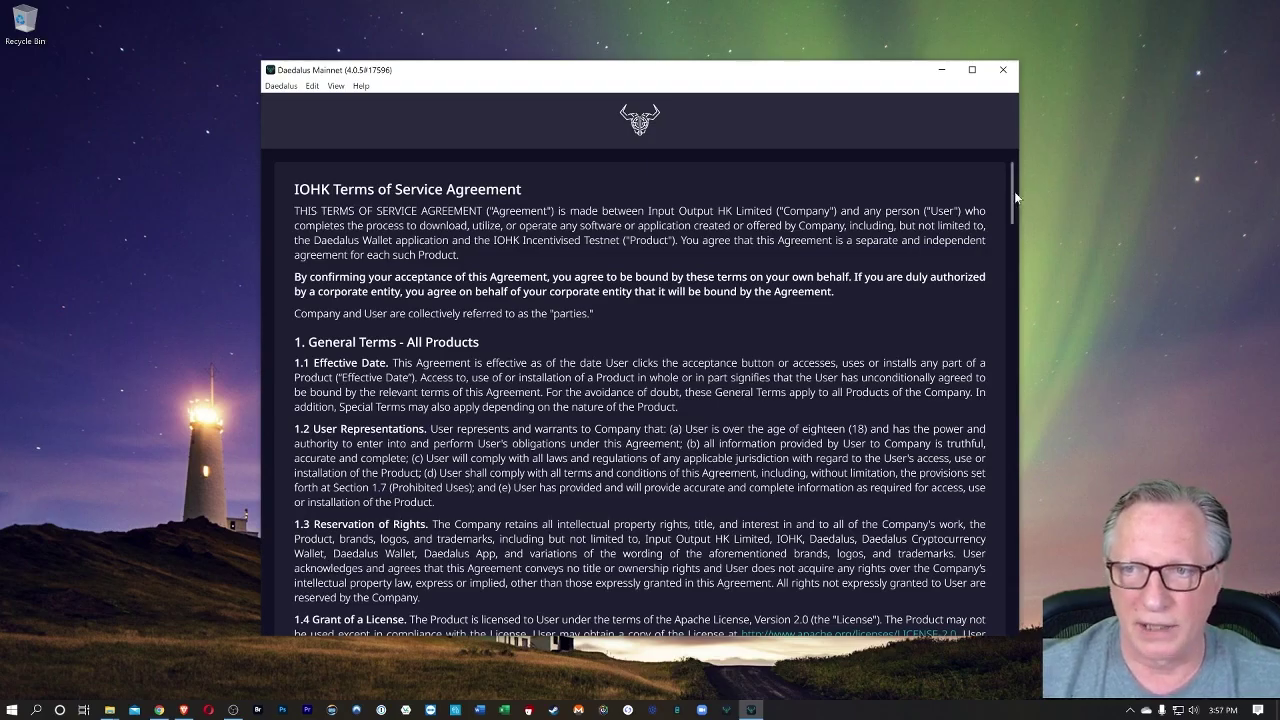
left_click_drag(1014, 193, 996, 619)
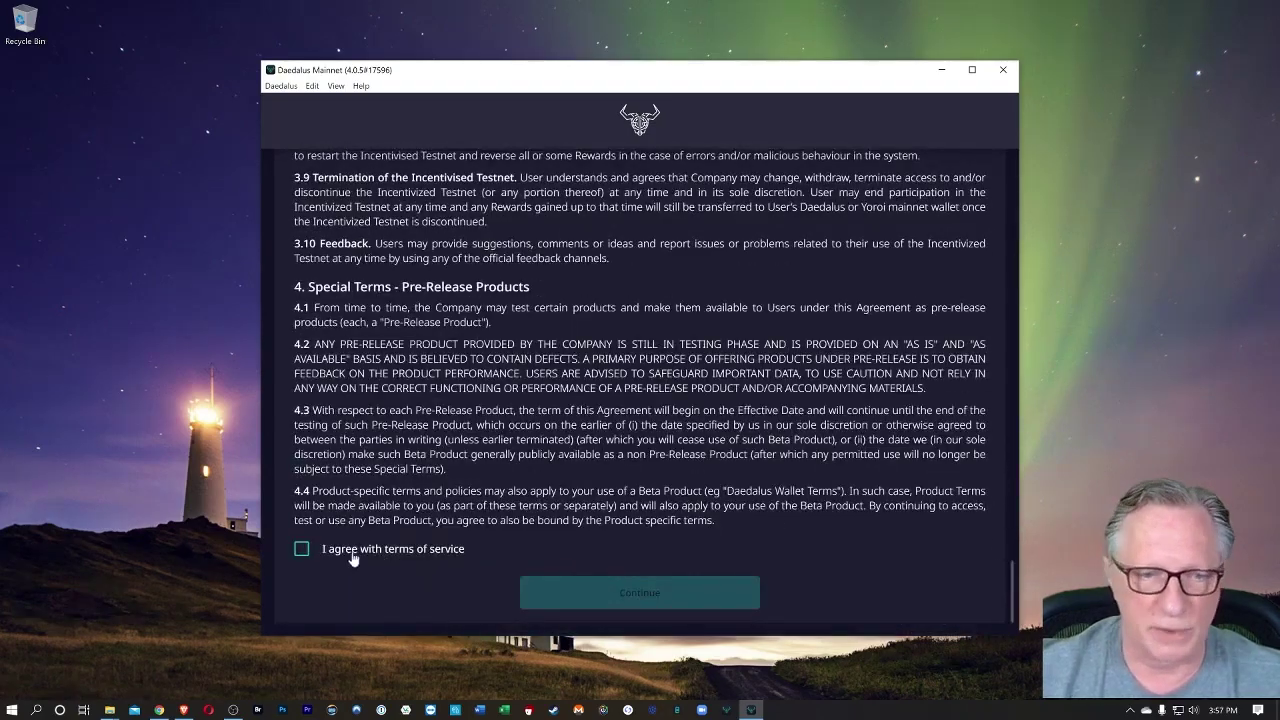
left_click(300, 549)
left_click(642, 590)
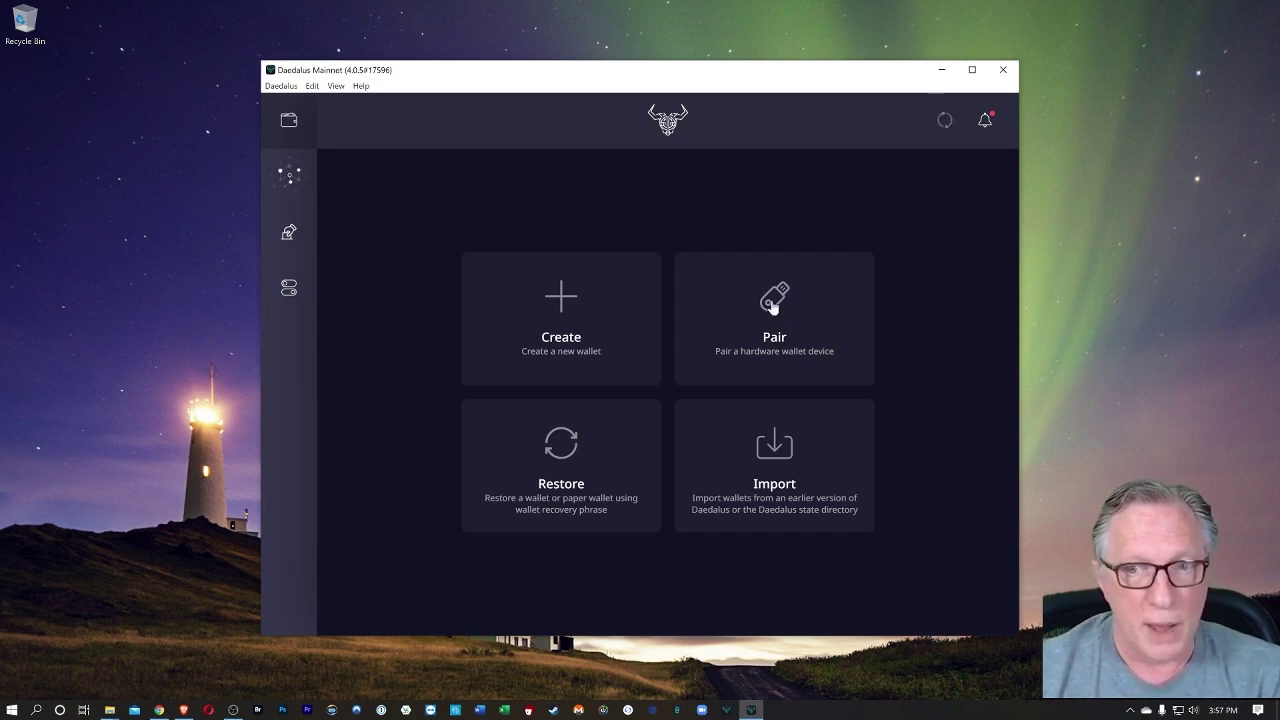
- Start pairing the Ledger Nano X hardware wallet with Daedalus
left_click(773, 307)
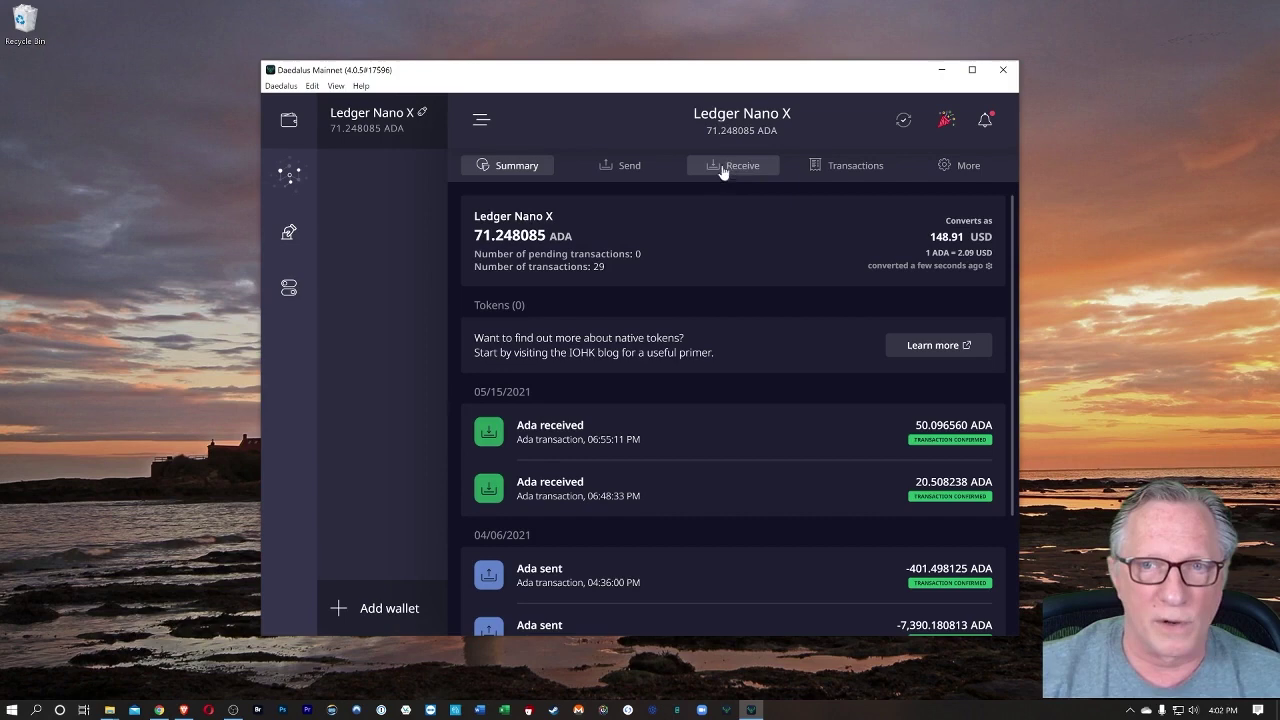
- View the Ledger wallet's receiving addresses, briefly showing and then hiding used addresses
left_click(724, 170)
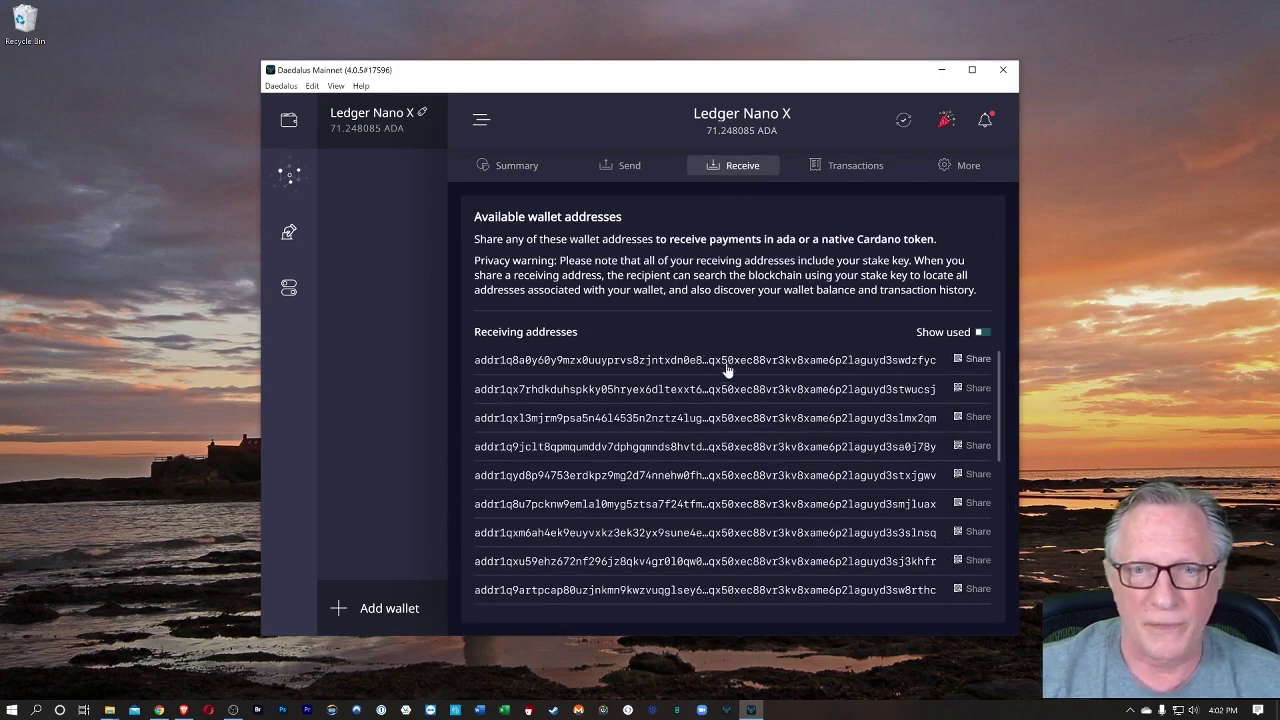
scroll(709, 445, "down", 3)
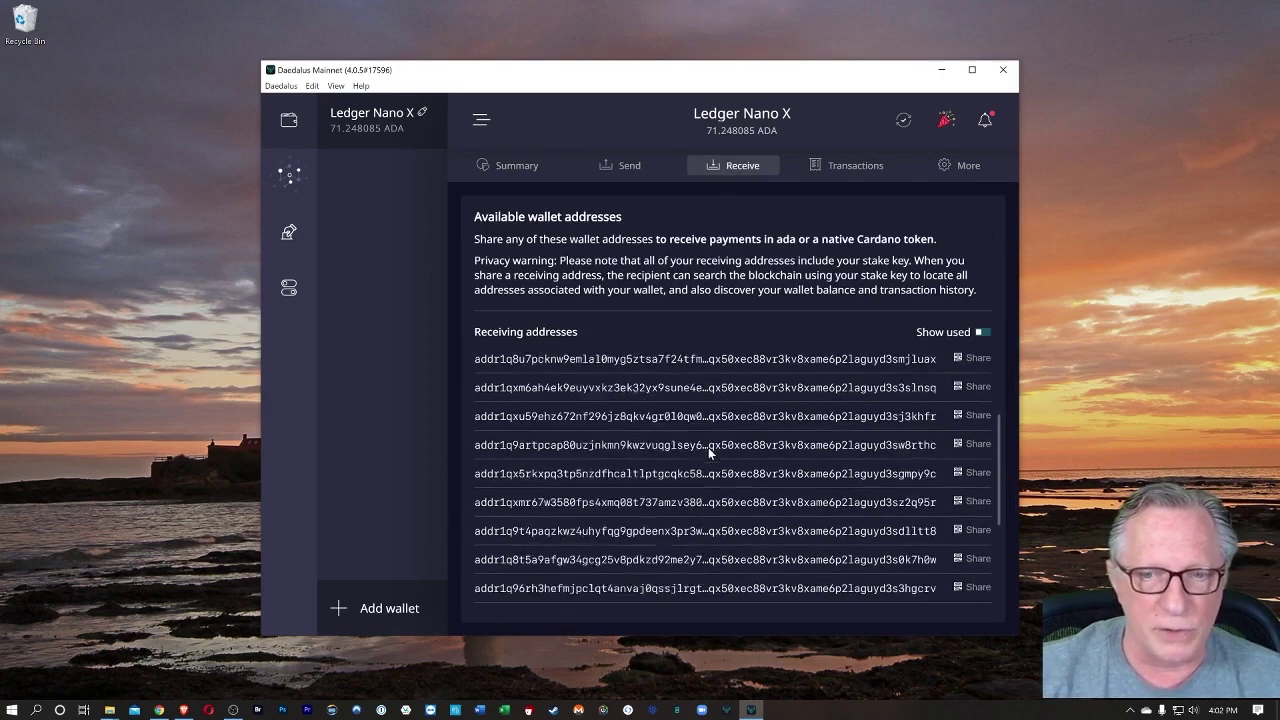
scroll(708, 447, "down", 2)
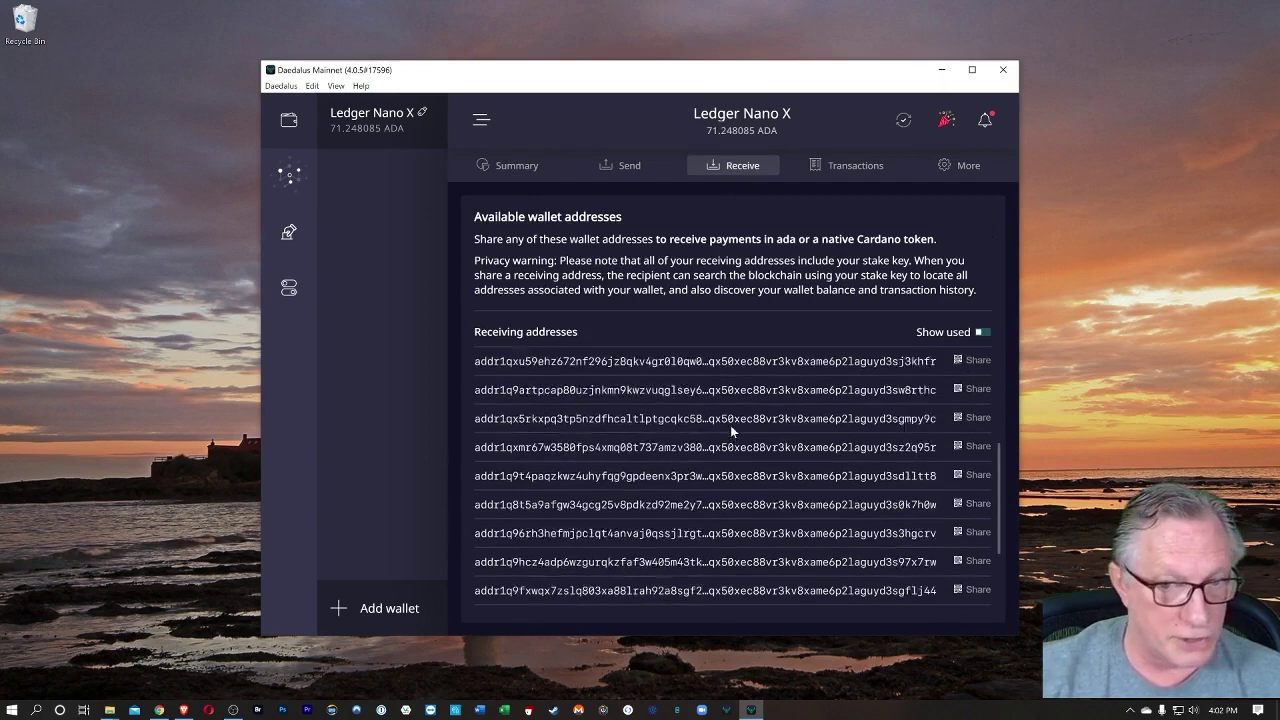
scroll(732, 422, "up", 5)
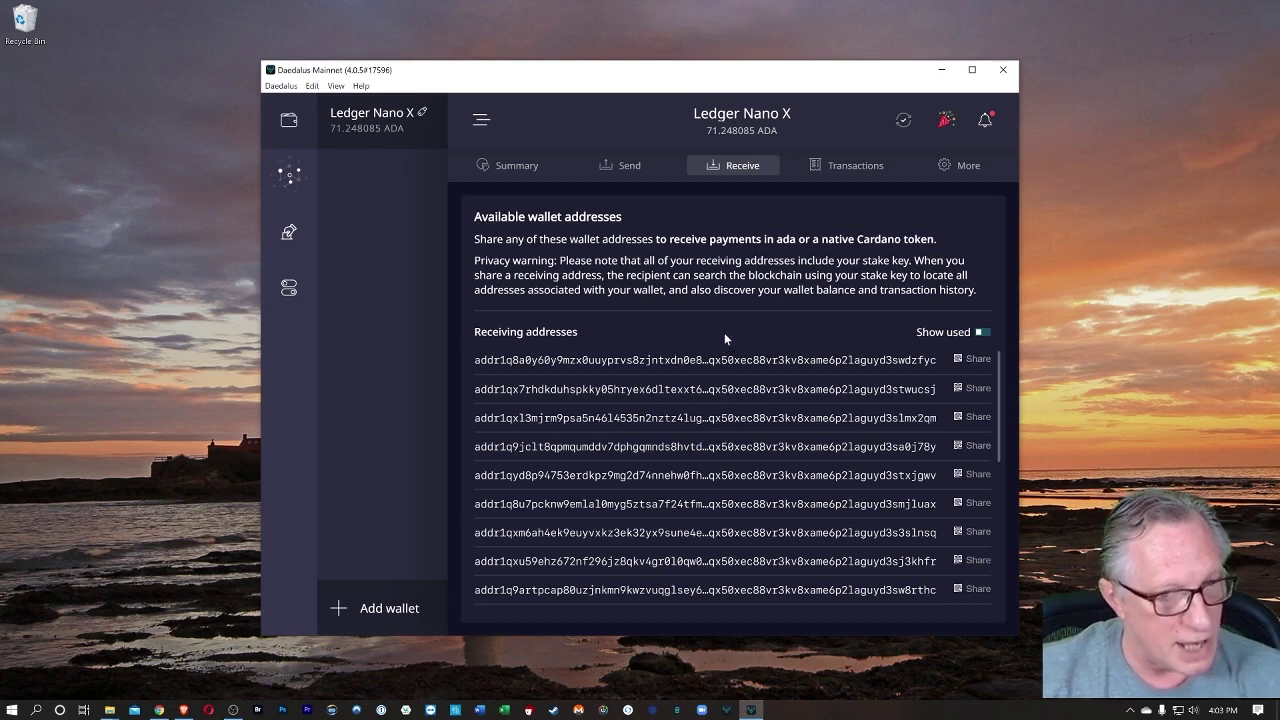
left_click(979, 337)
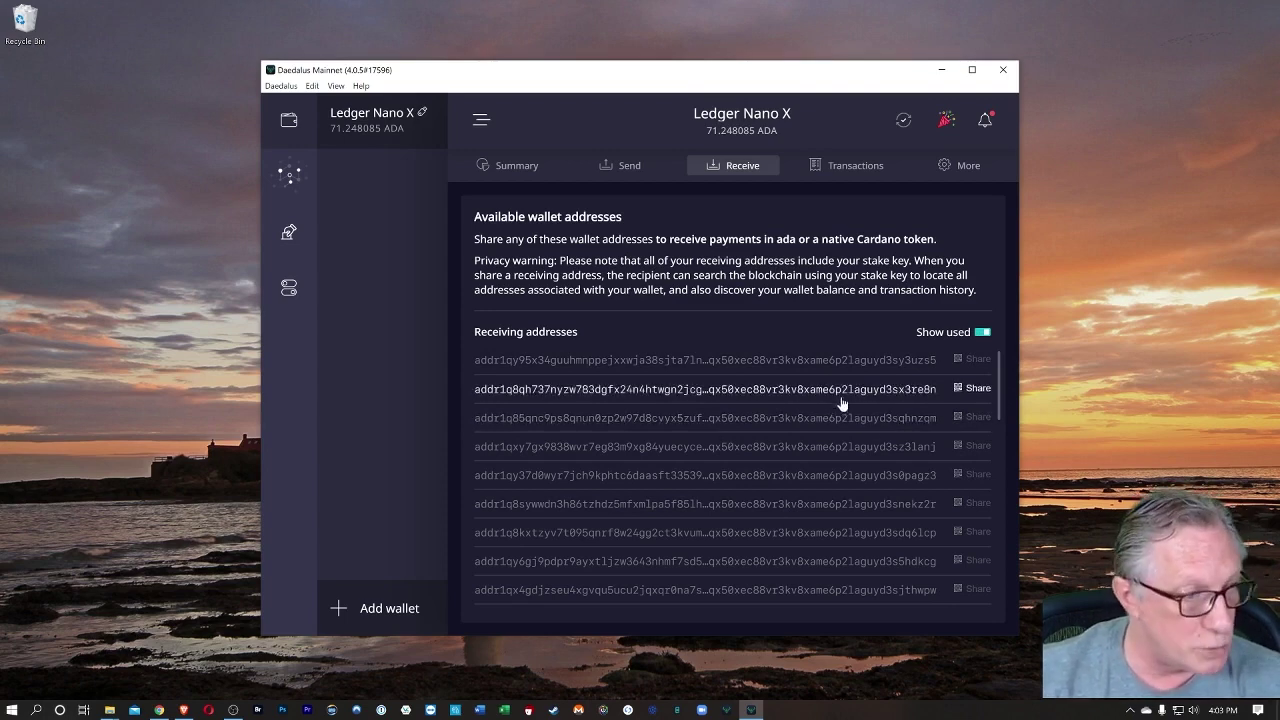
left_click_drag(997, 375, 1011, 544)
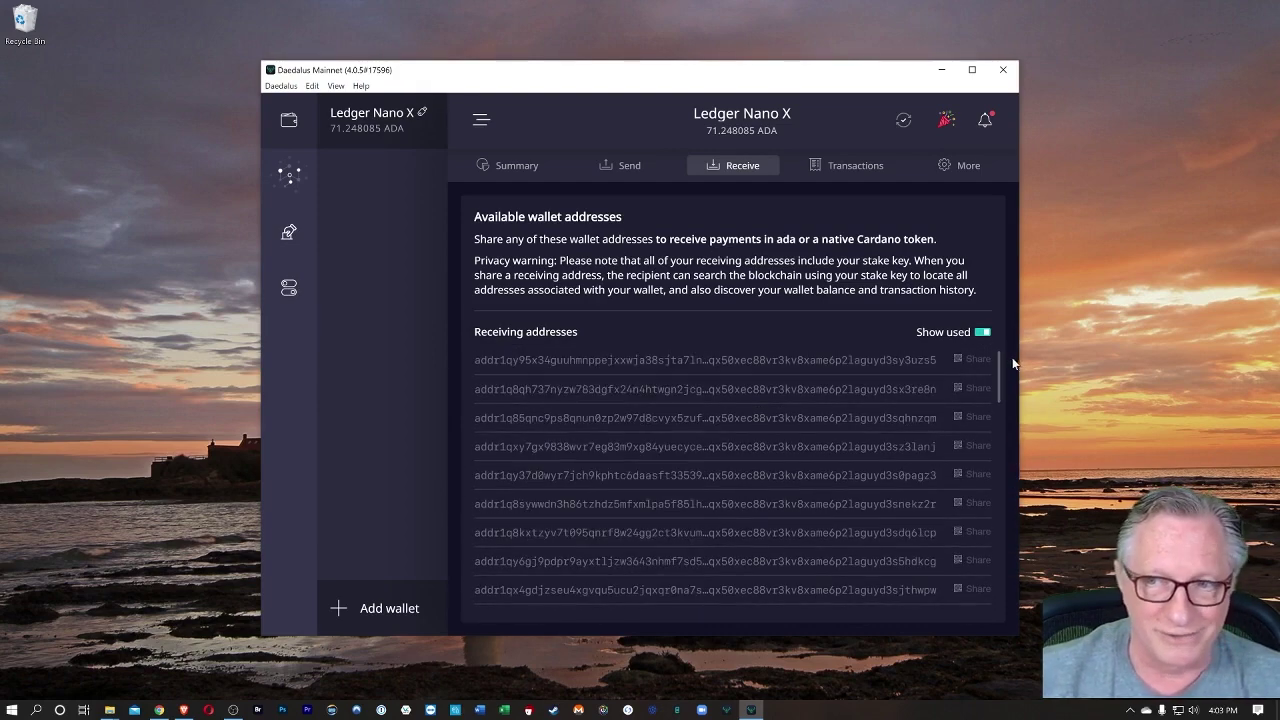
left_click(978, 336)
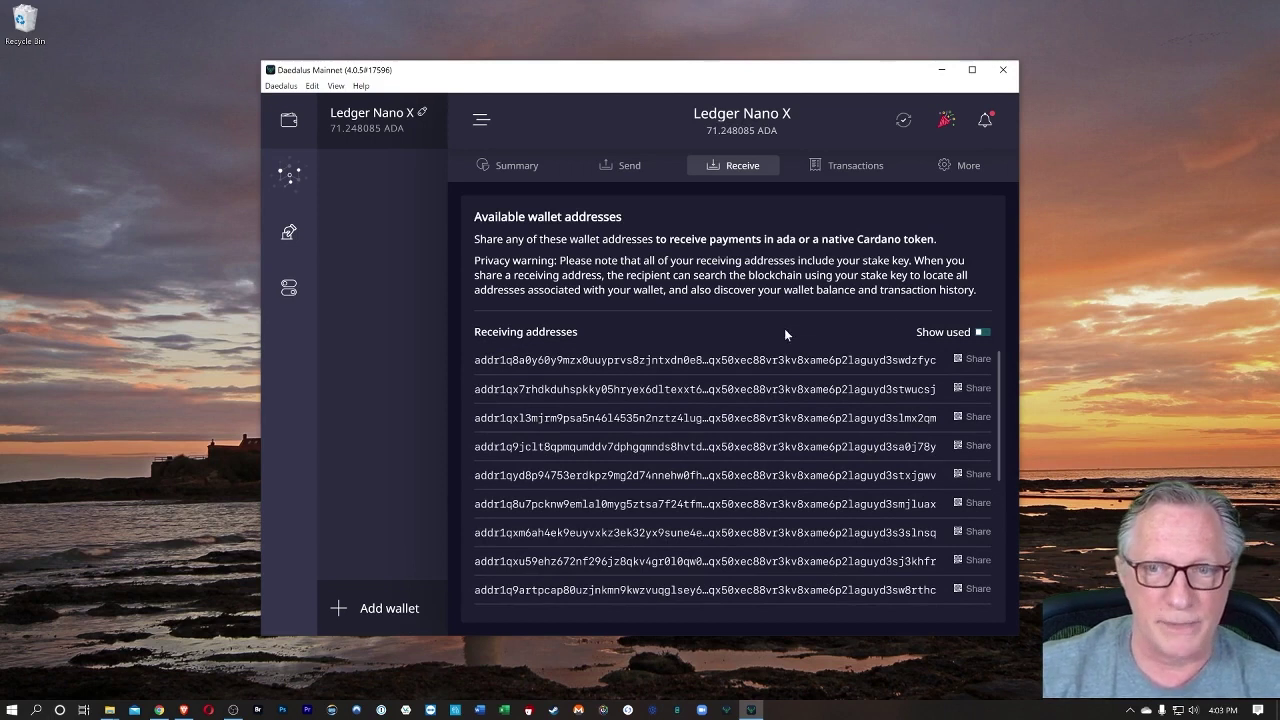
- Copy the first unused receiving address and return to the browser
left_click(711, 359)
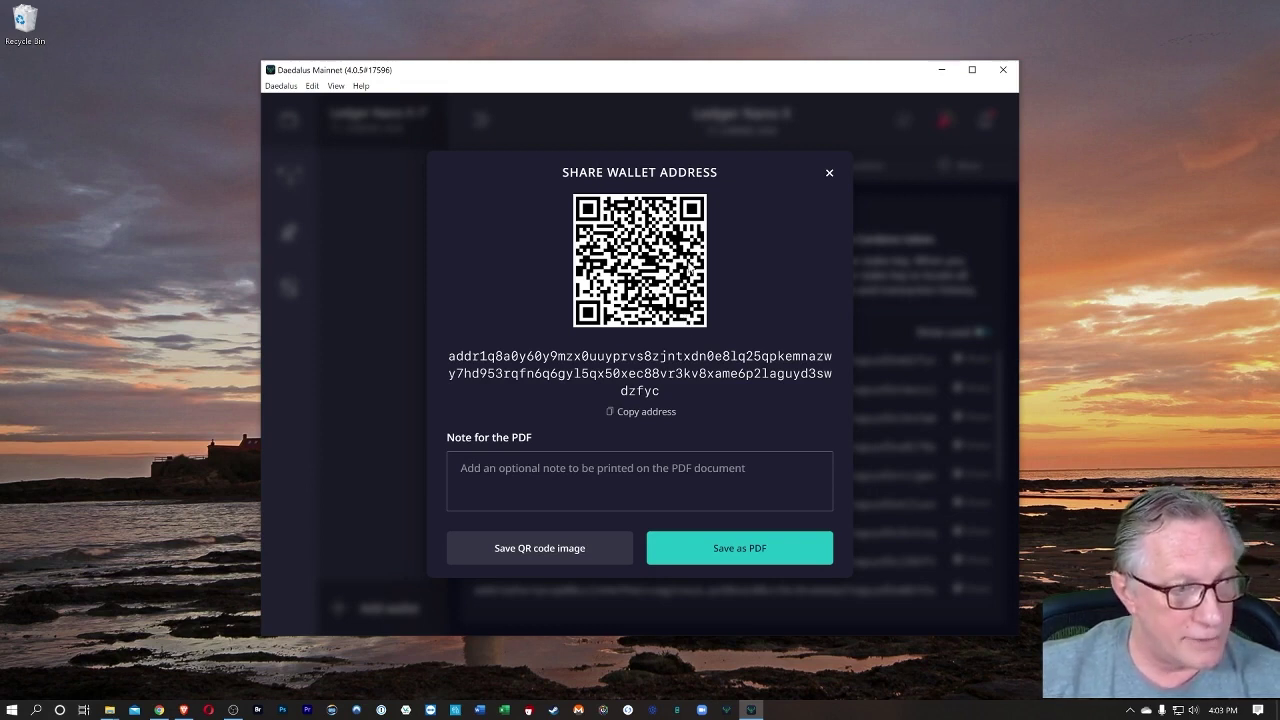
left_click(628, 416)
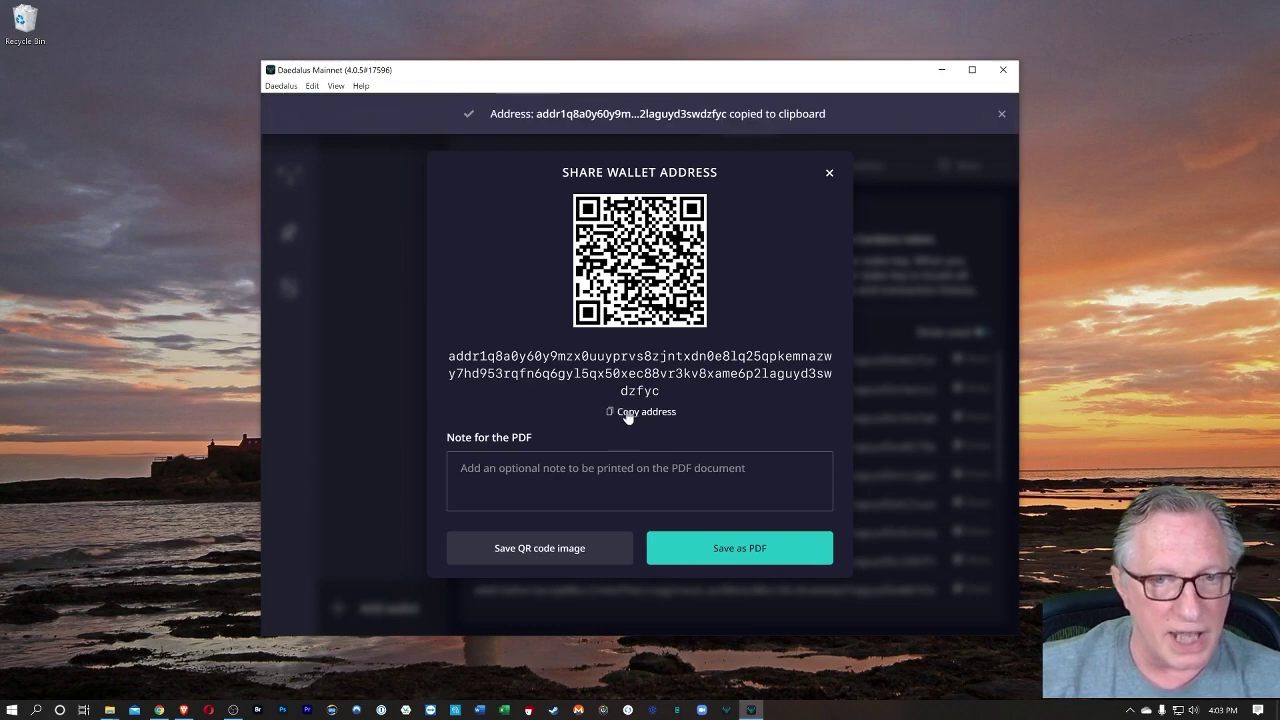
left_click(183, 710)
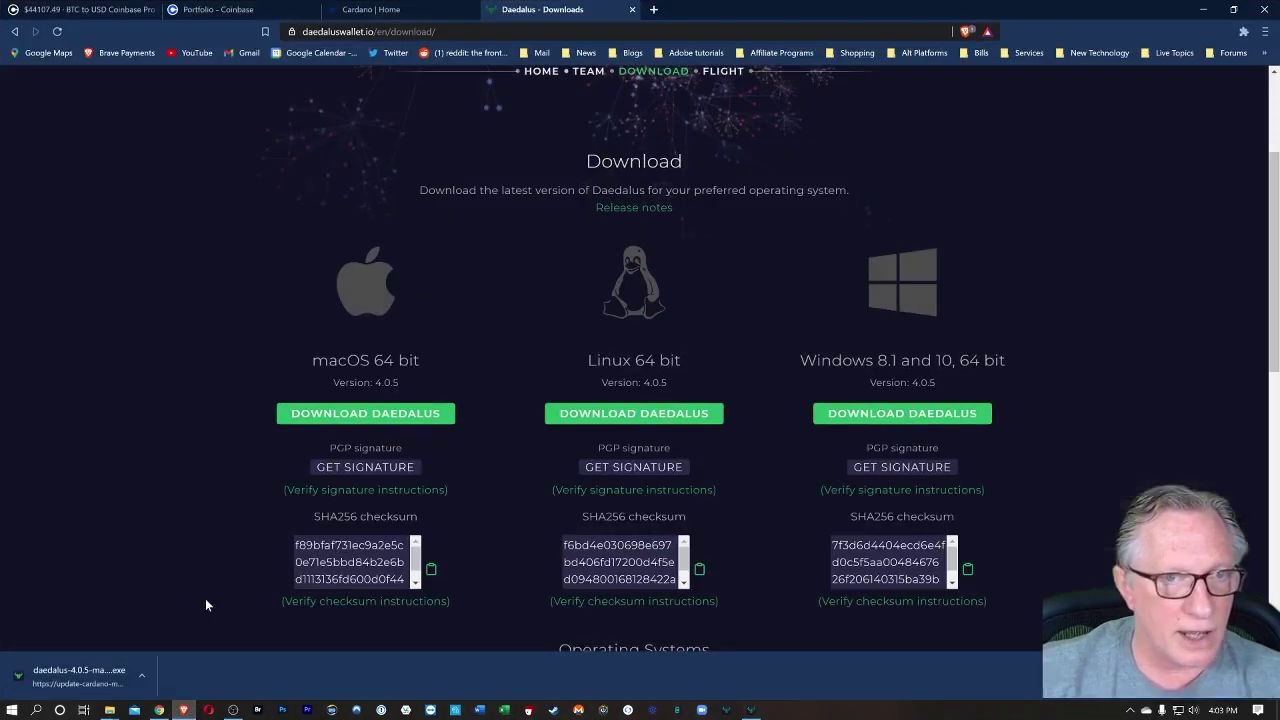
- Send all ADA to the pasted Daedalus address and review the $96.28 confirmation
left_click(230, 9)
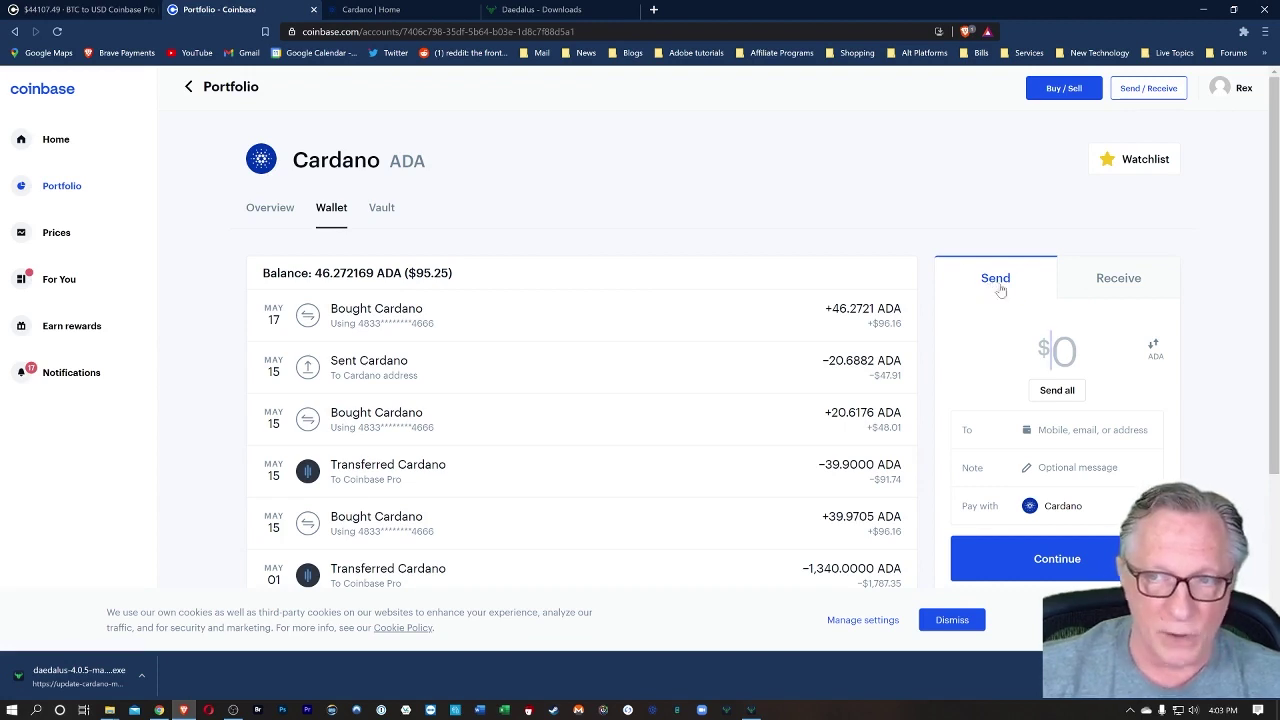
left_click(1058, 394)
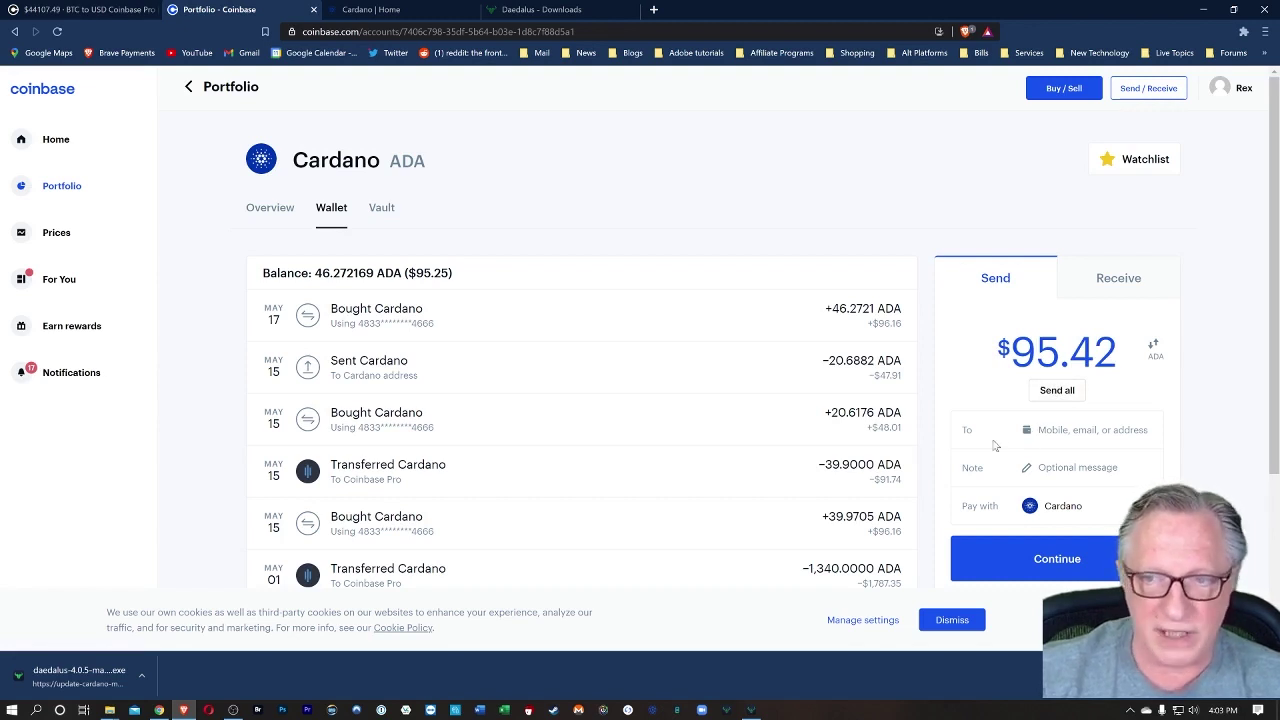
right_click(1053, 433)
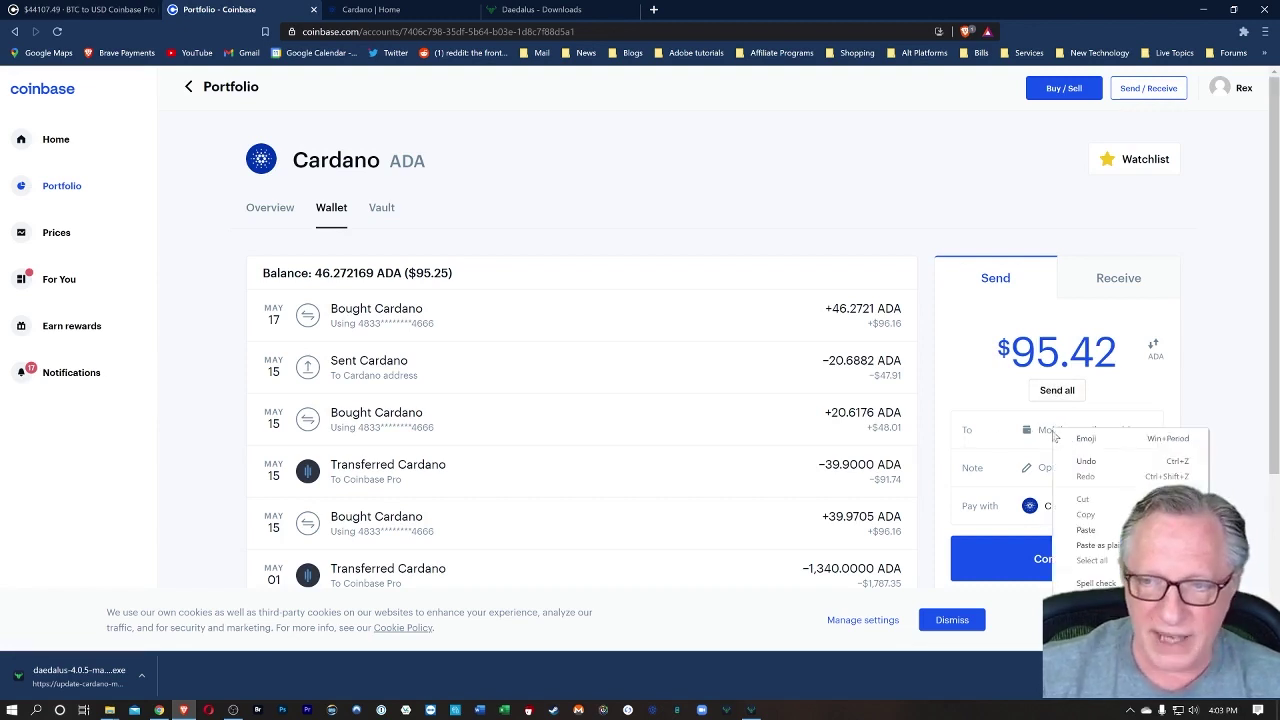
left_click(1086, 530)
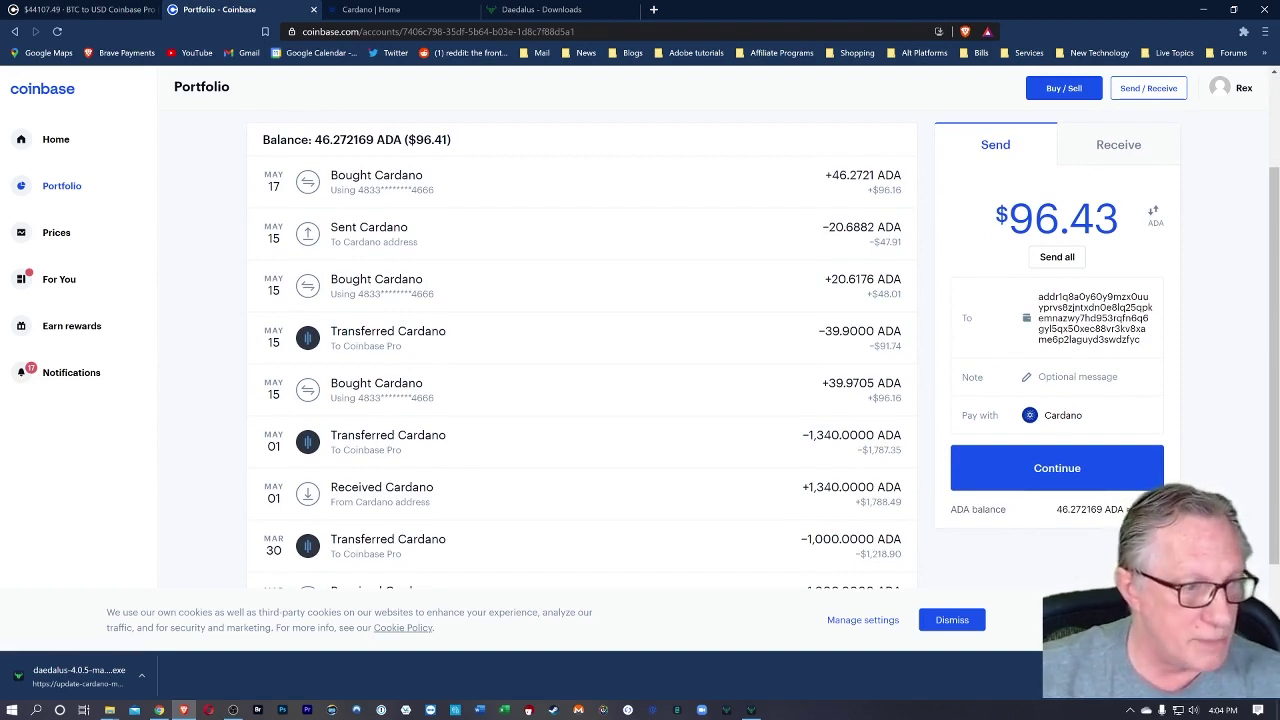
left_click(1055, 474)
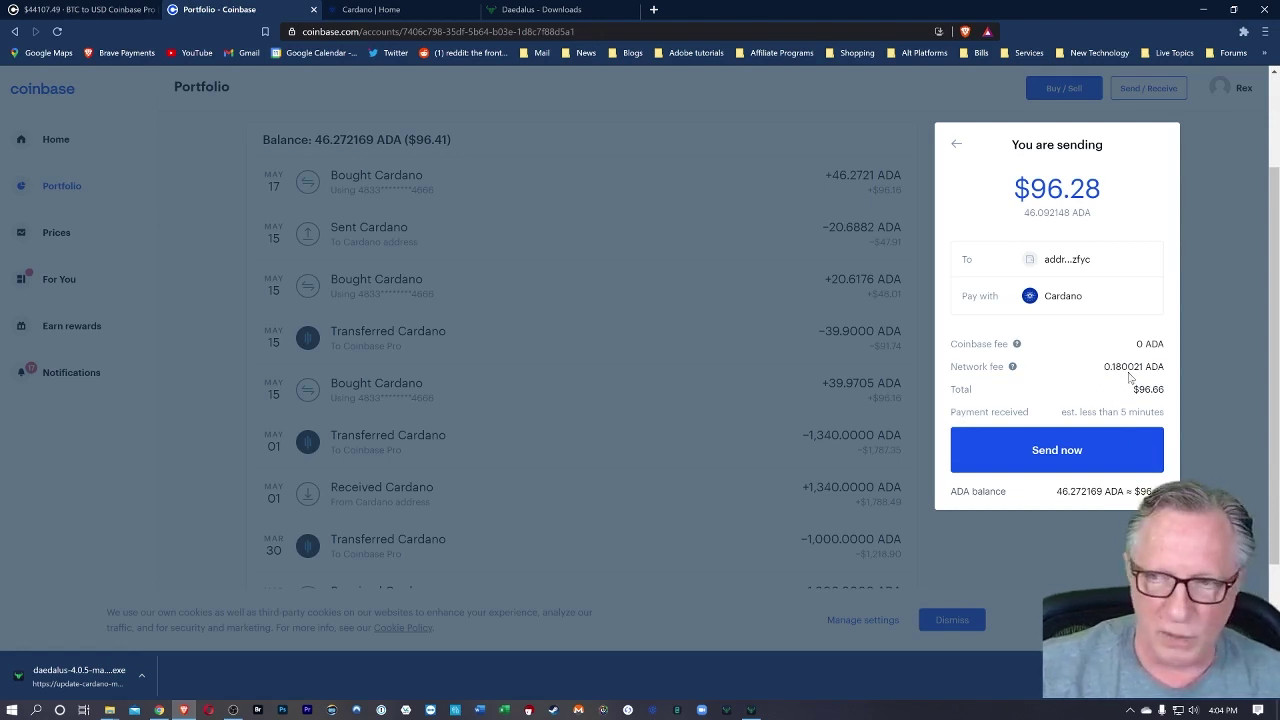
- Confirm the 46.092148 ADA send past the irreversible-send warning and begin two-step verification
left_click(1062, 455)
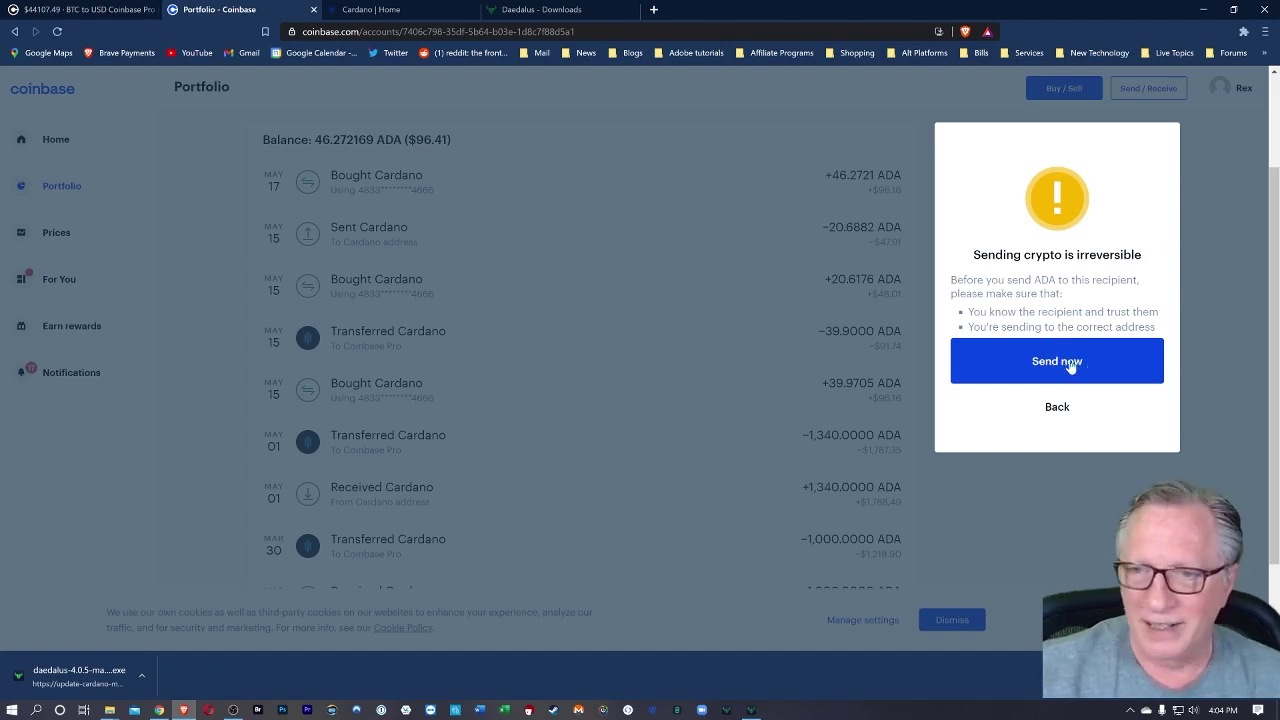
left_click(1070, 366)
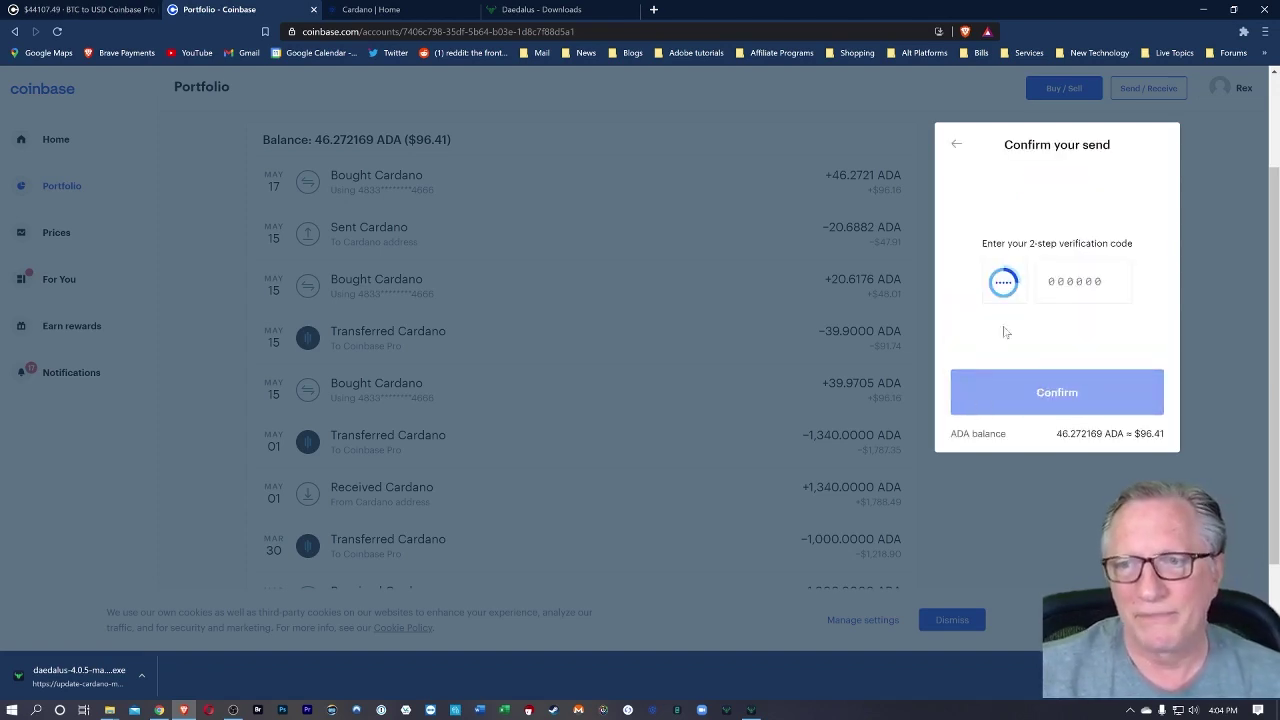
left_click(1083, 281)
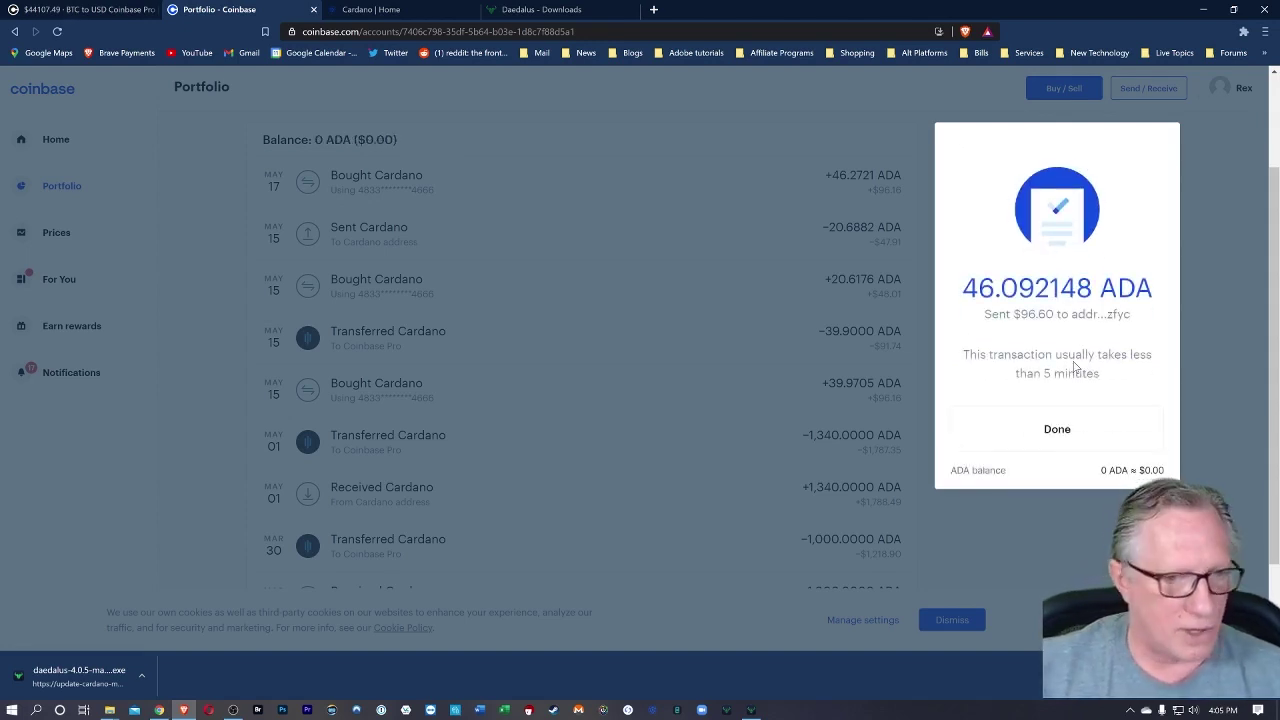
- Close the send summary and reload the Cardano page to show the 46.2721 ADA pending send
left_click(1064, 435)
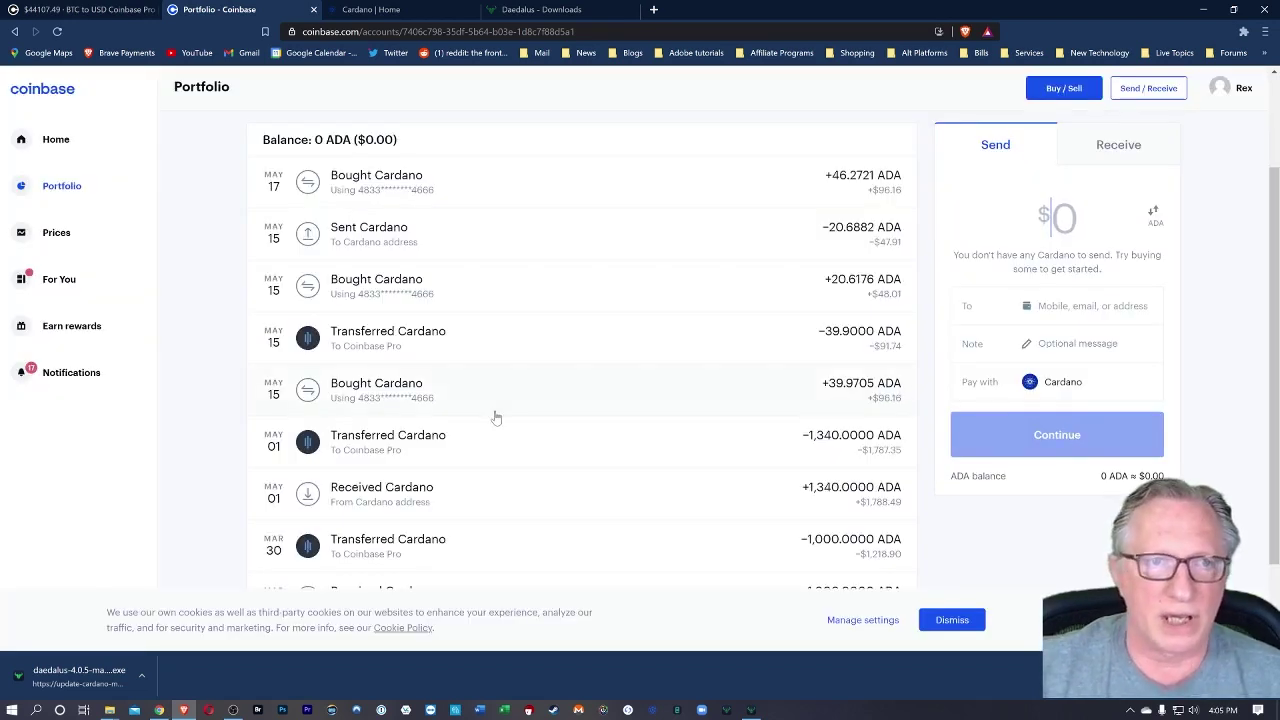
scroll(494, 417, "up", 2)
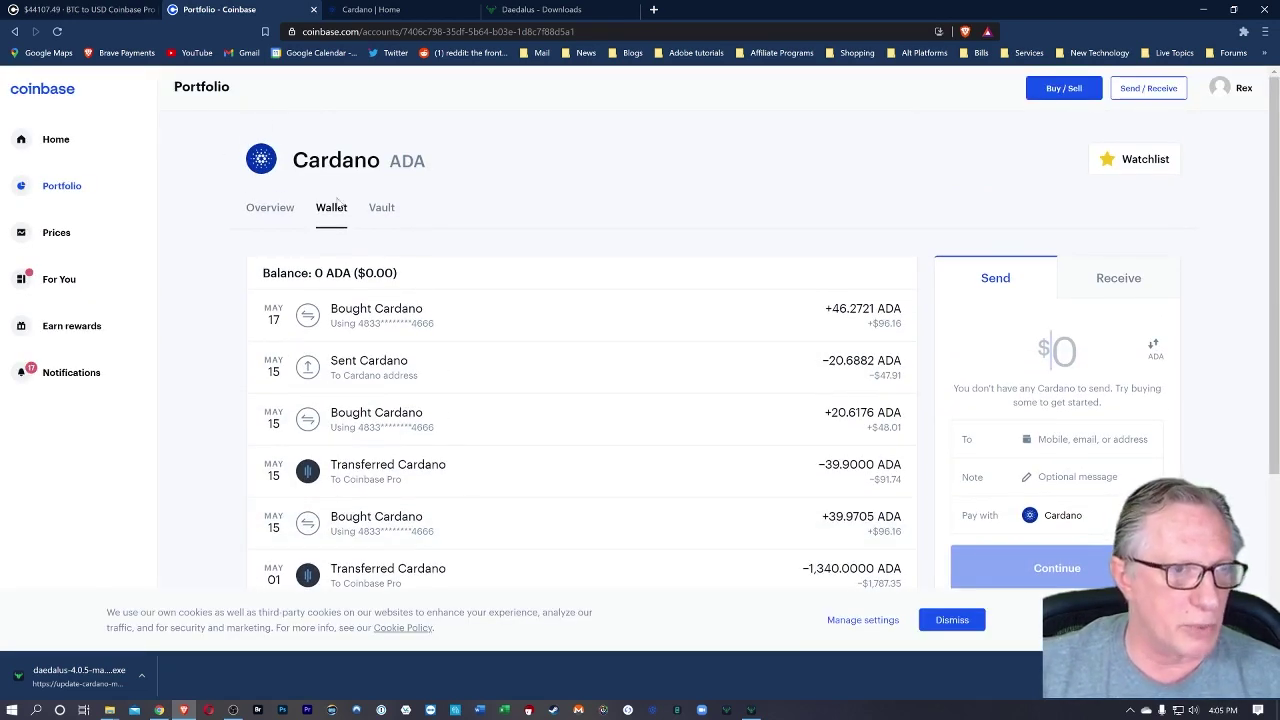
left_click(59, 33)
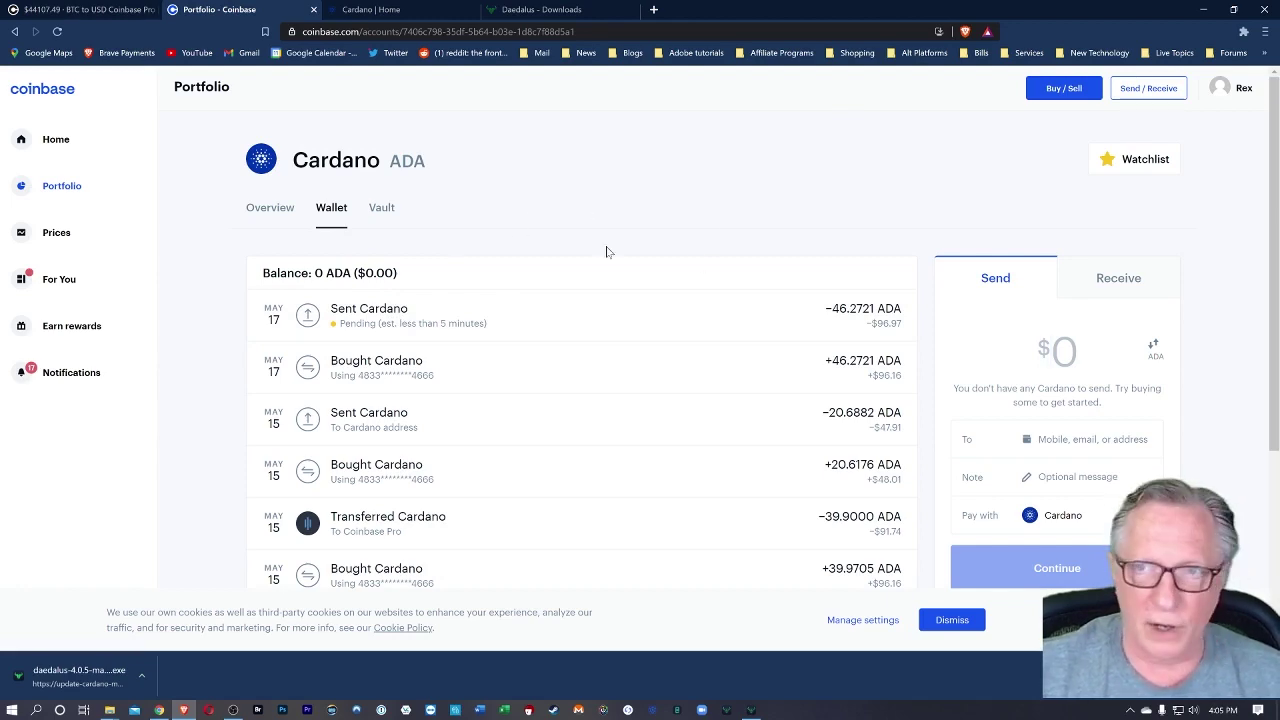
- Close the share-address dialog and view the Ledger wallet summary showing 117.340233 ADA
left_click(1206, 8)
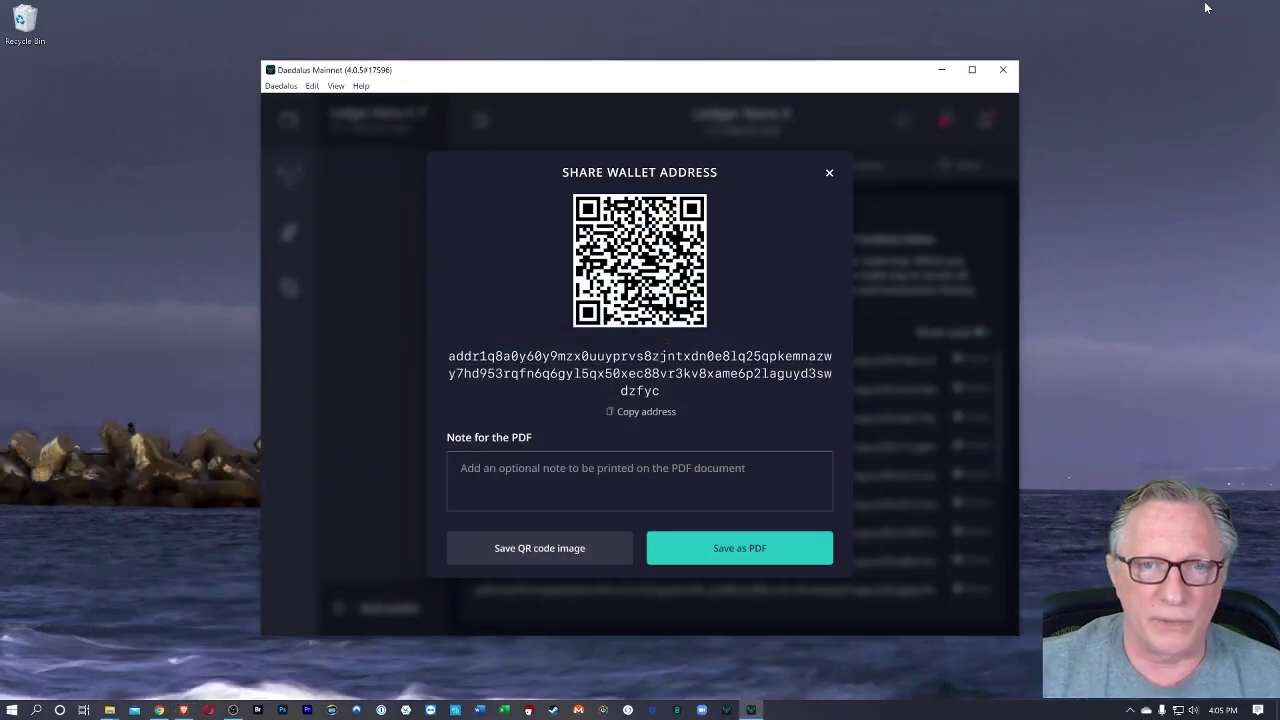
left_click(830, 172)
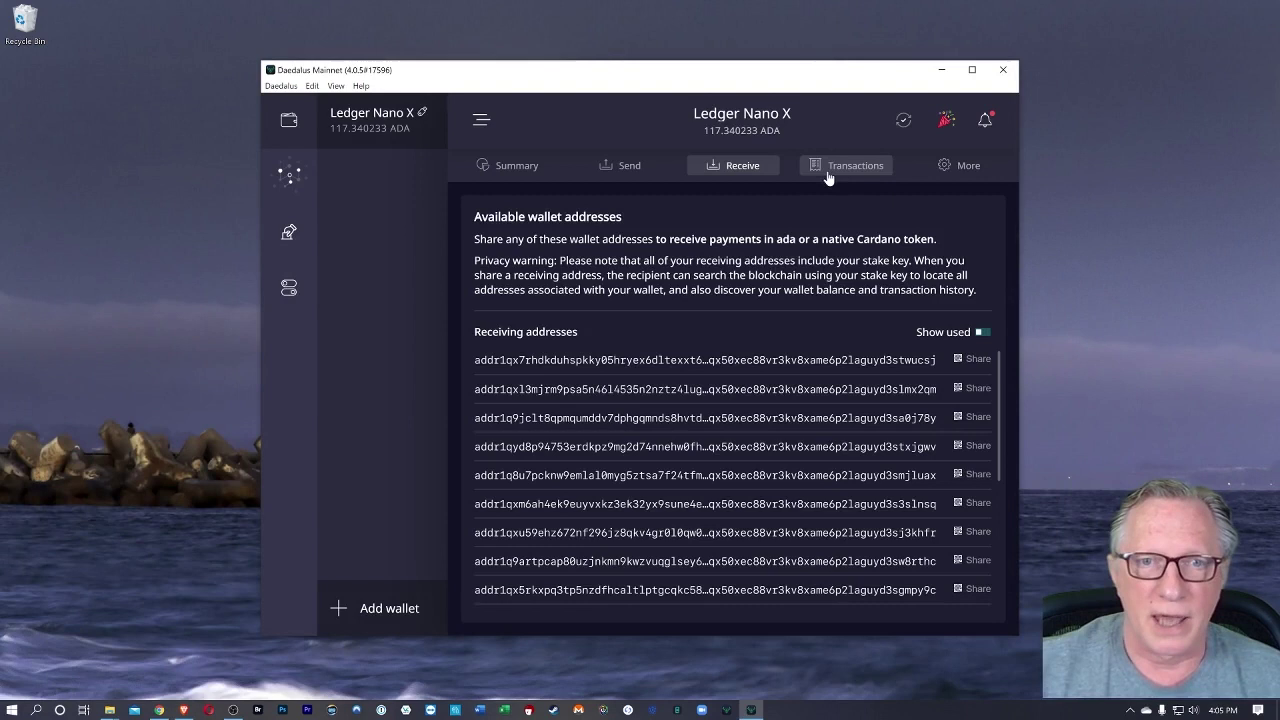
left_click(512, 168)
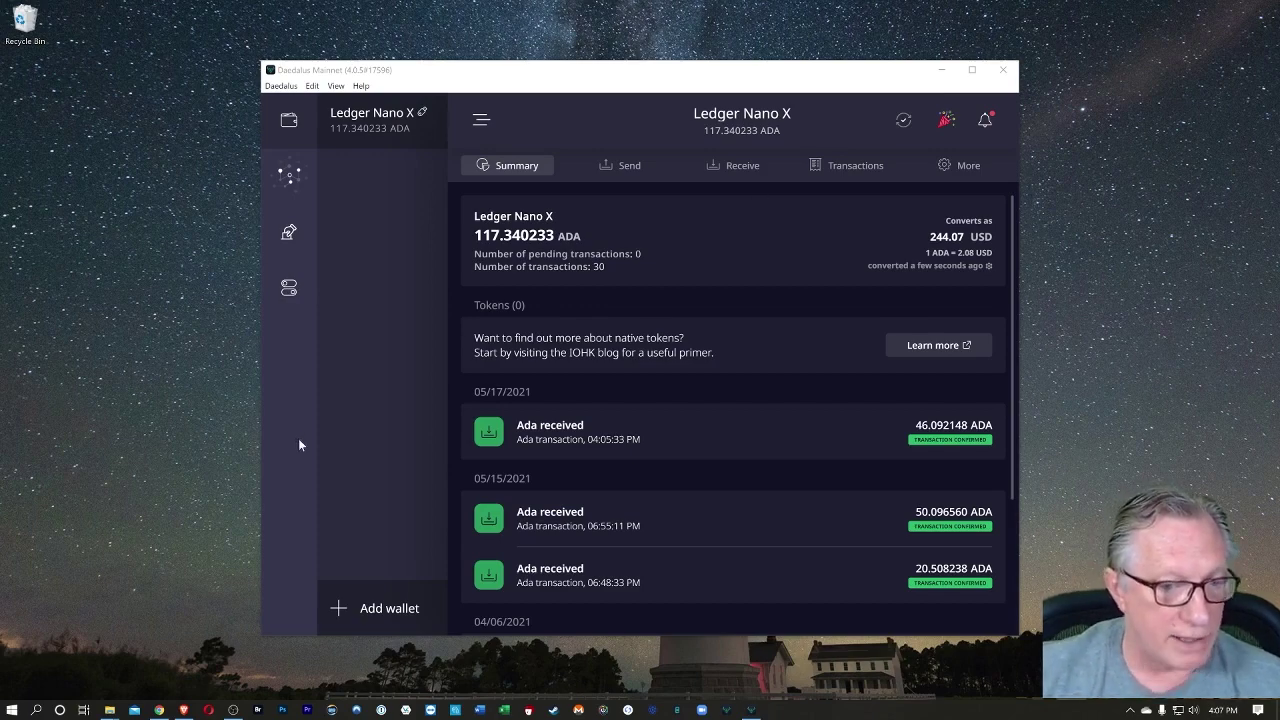
- Open Coinbase's Receive panel, dismiss the warning and instant-transfer prompts, and select Cardano's receiving address
left_click(183, 710)
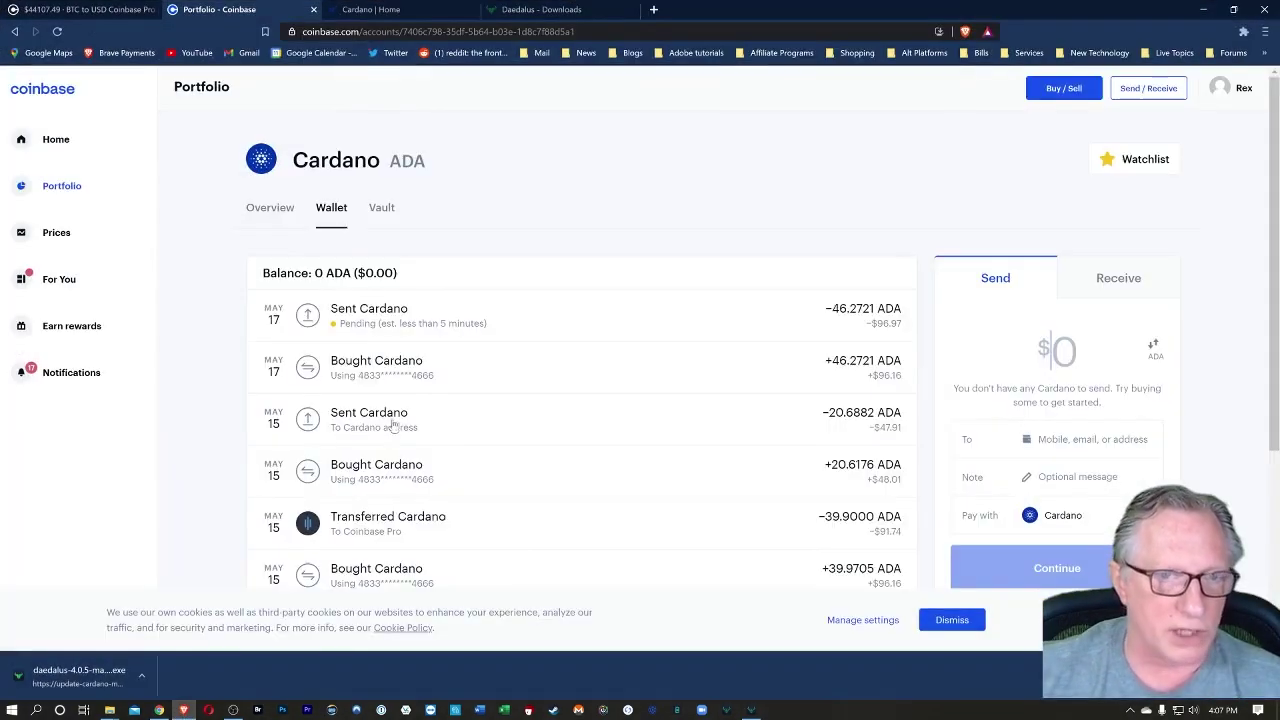
left_click(30, 92)
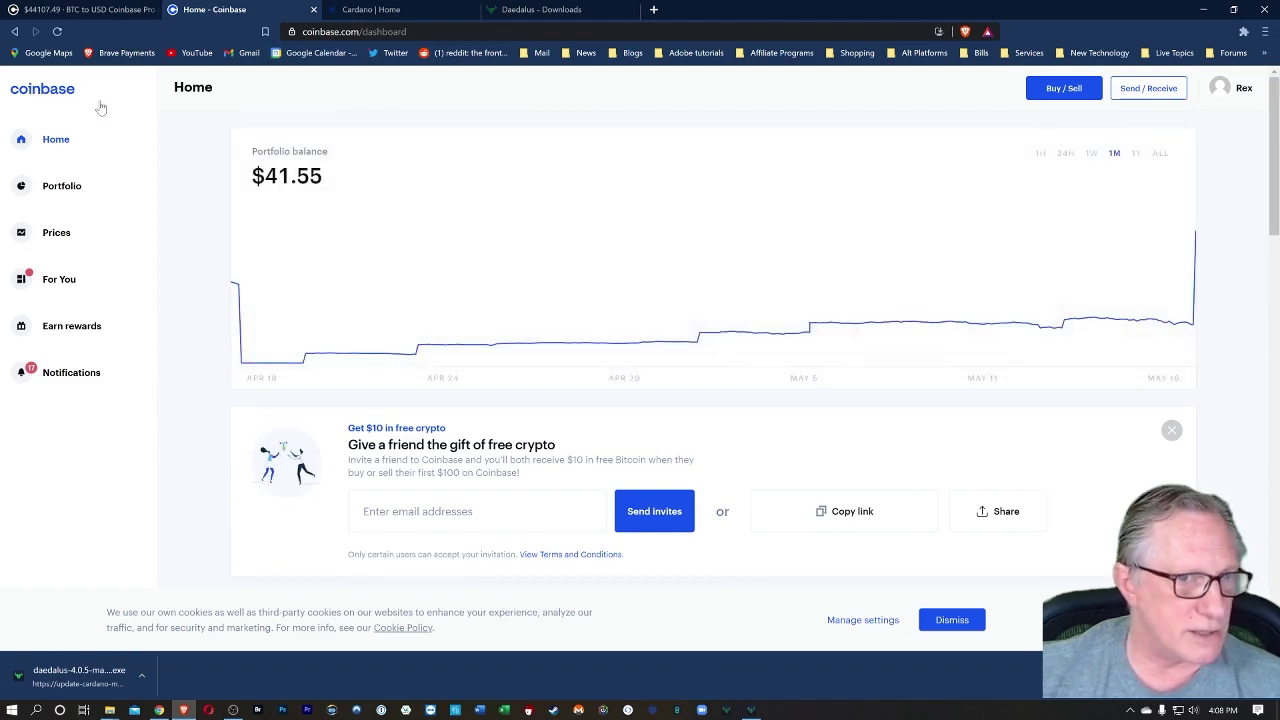
left_click(1148, 88)
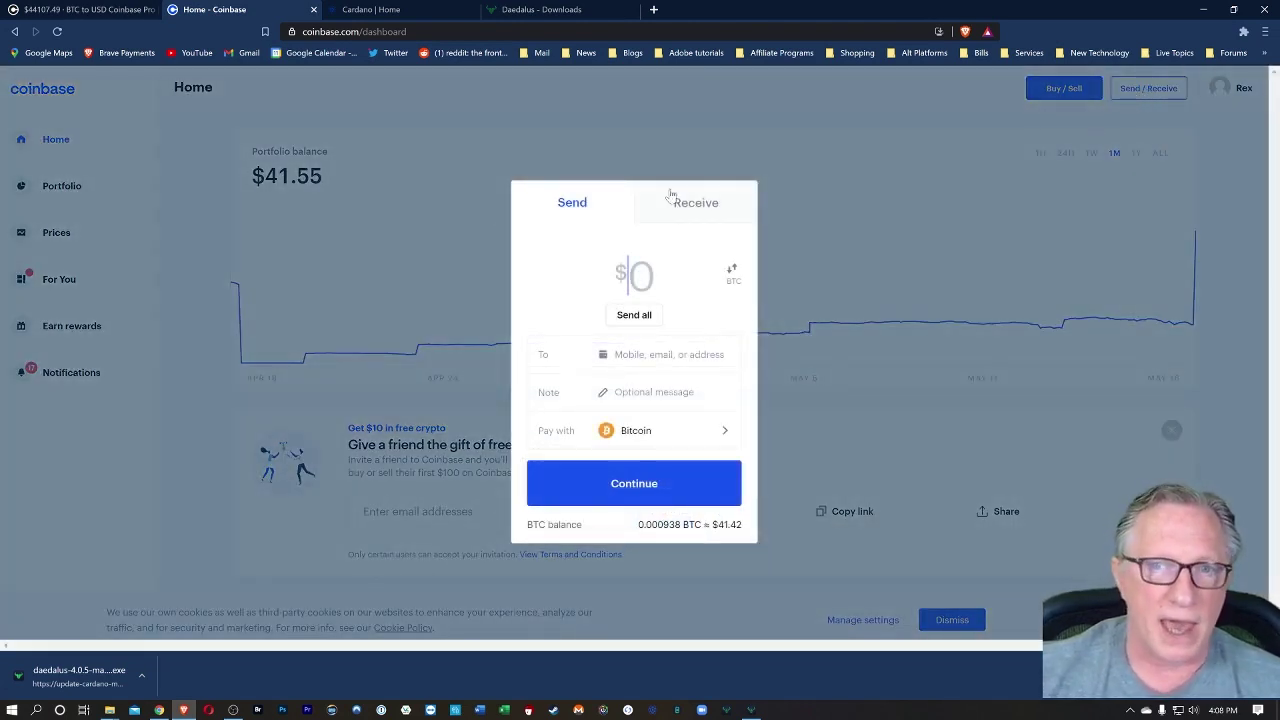
left_click(701, 208)
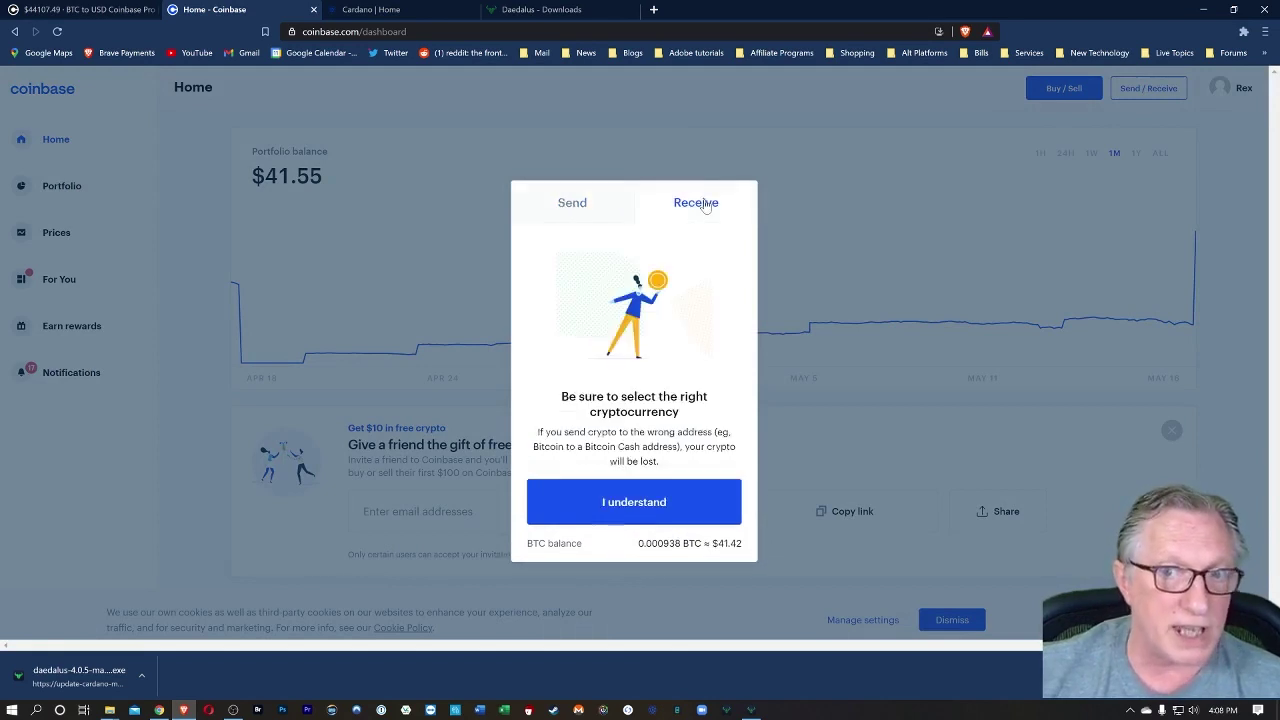
left_click(647, 514)
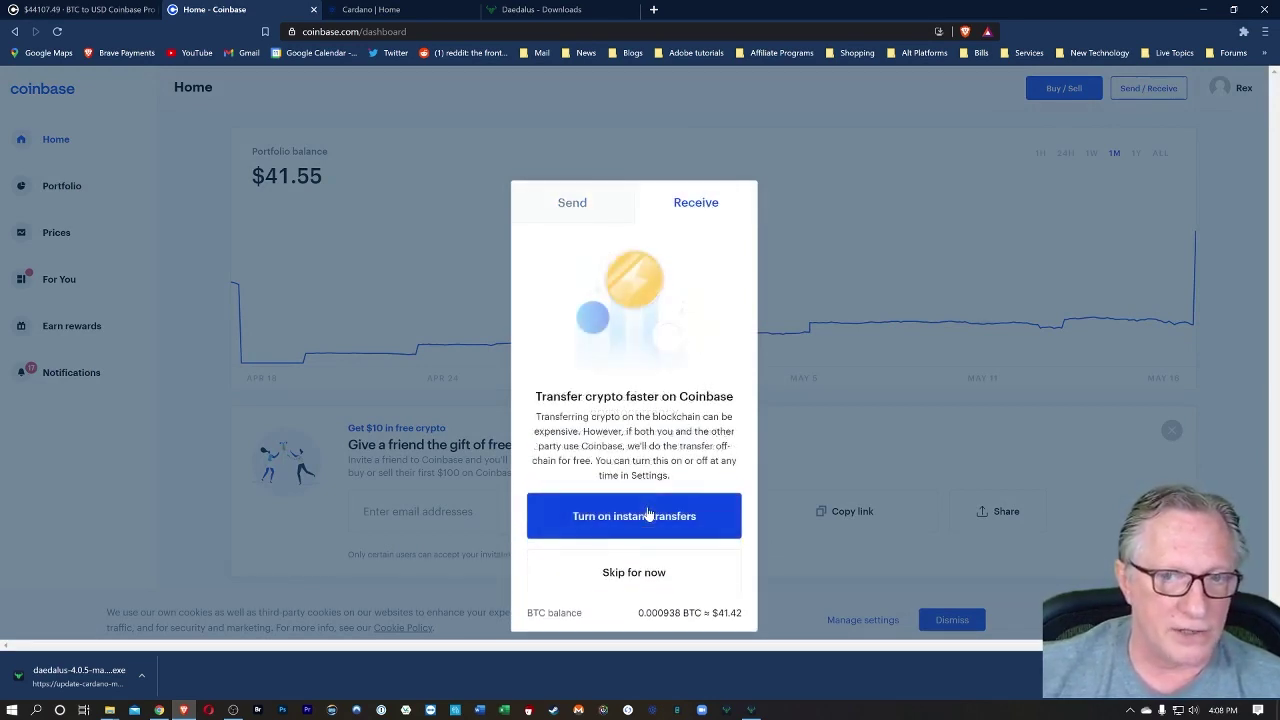
left_click(629, 576)
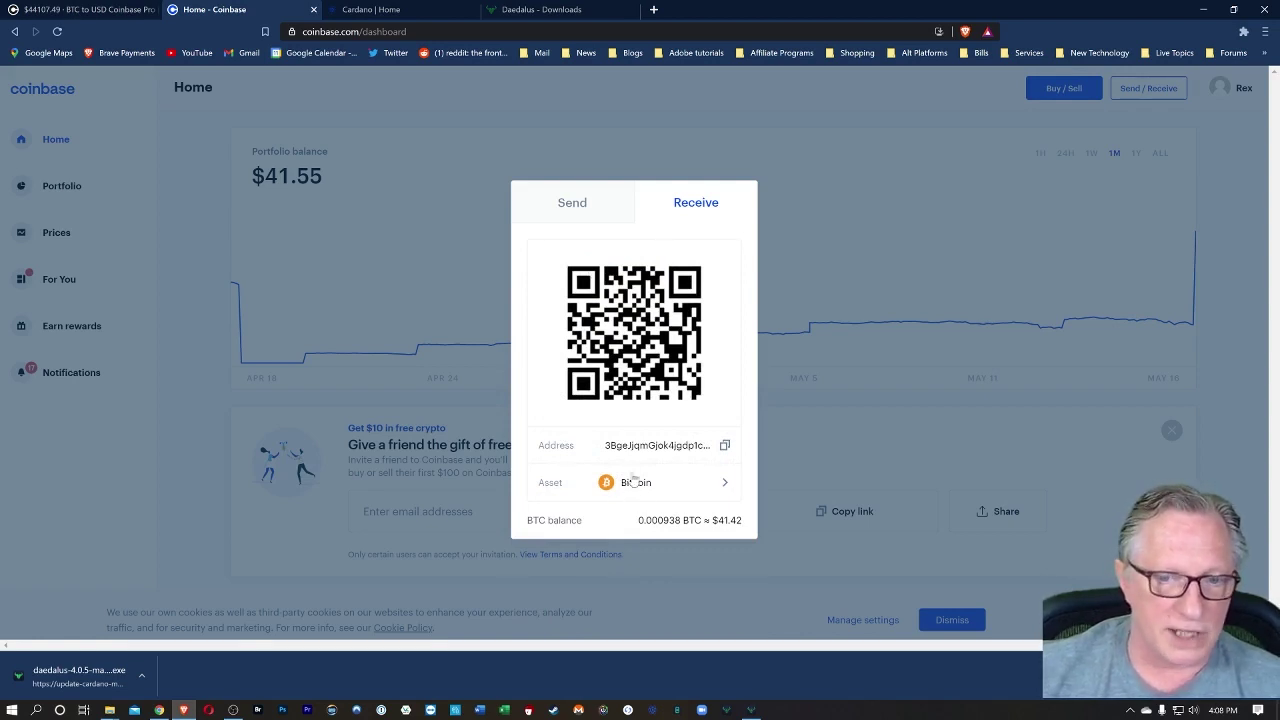
left_click(632, 490)
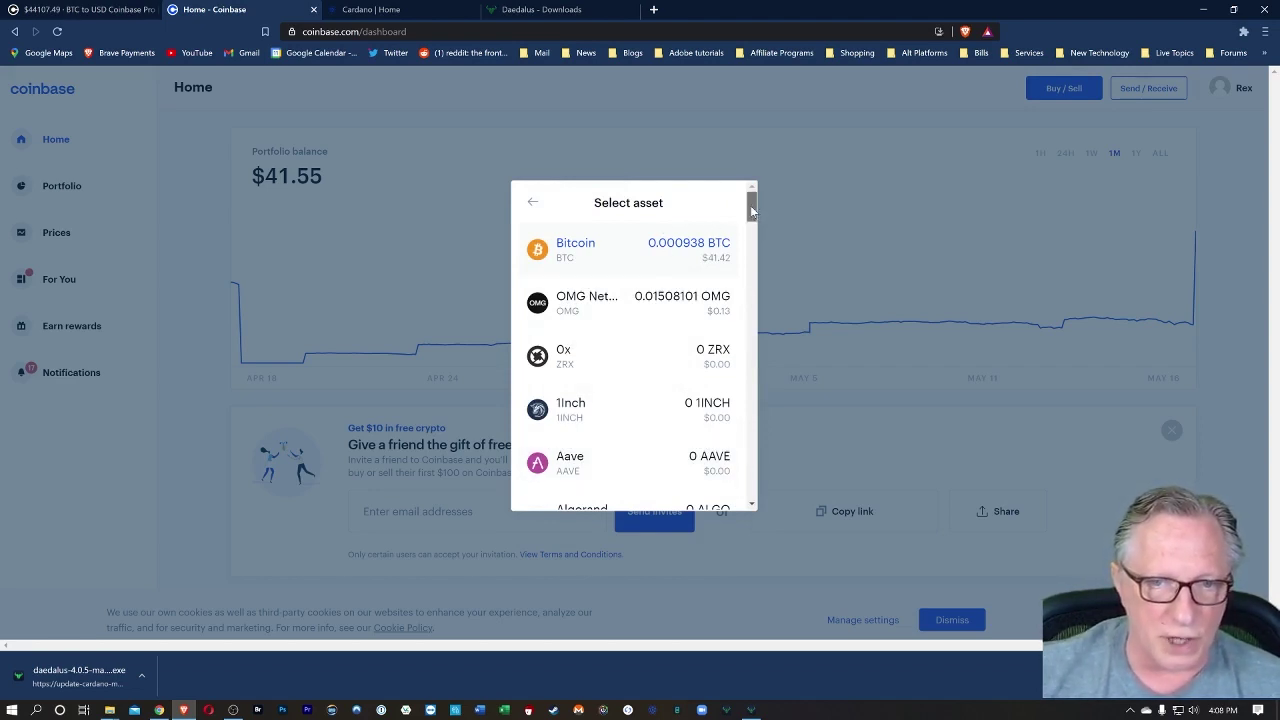
left_click_drag(751, 205, 752, 256)
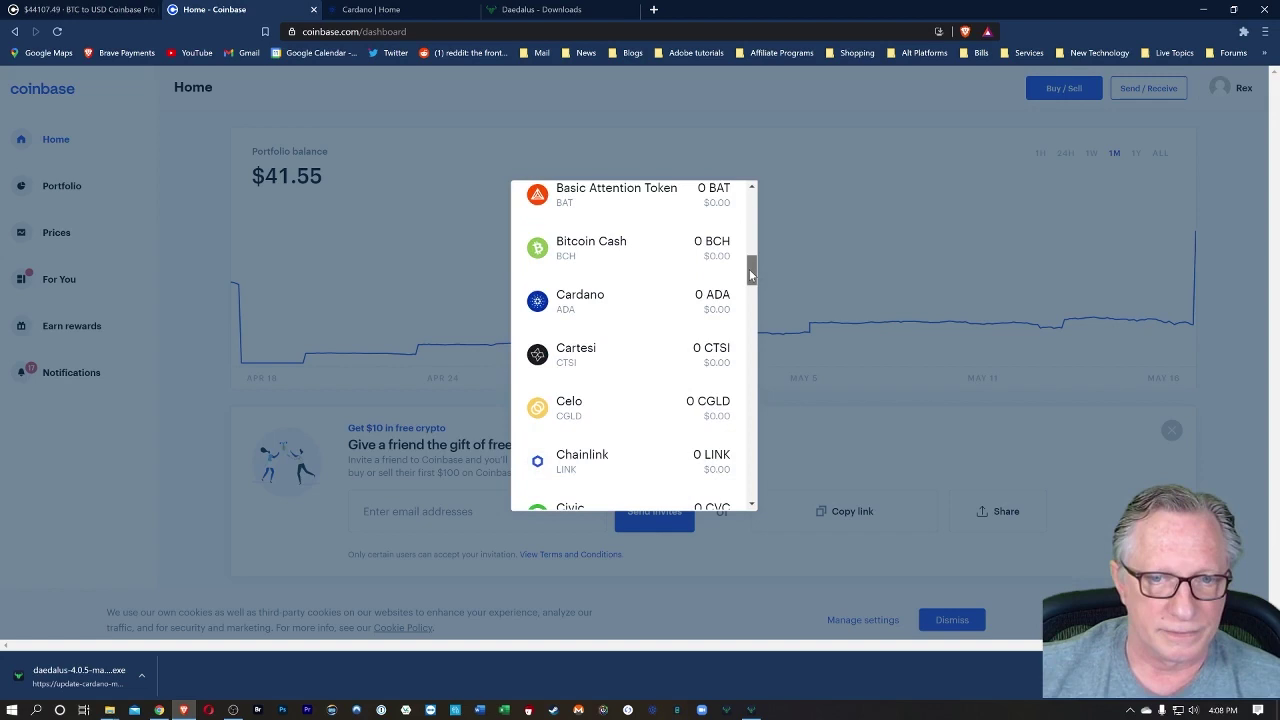
left_click(574, 306)
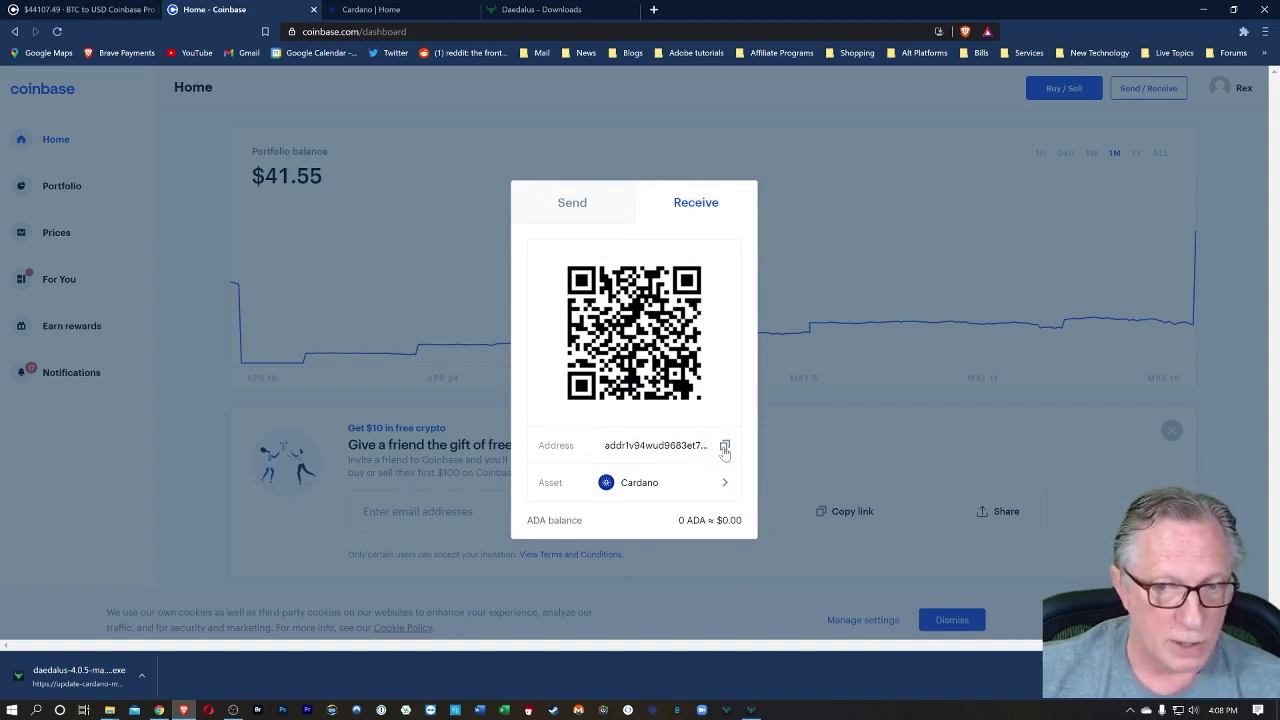
- Fill the Daedalus send form with the pasted Coinbase address and 100 ADA
left_click(751, 709)
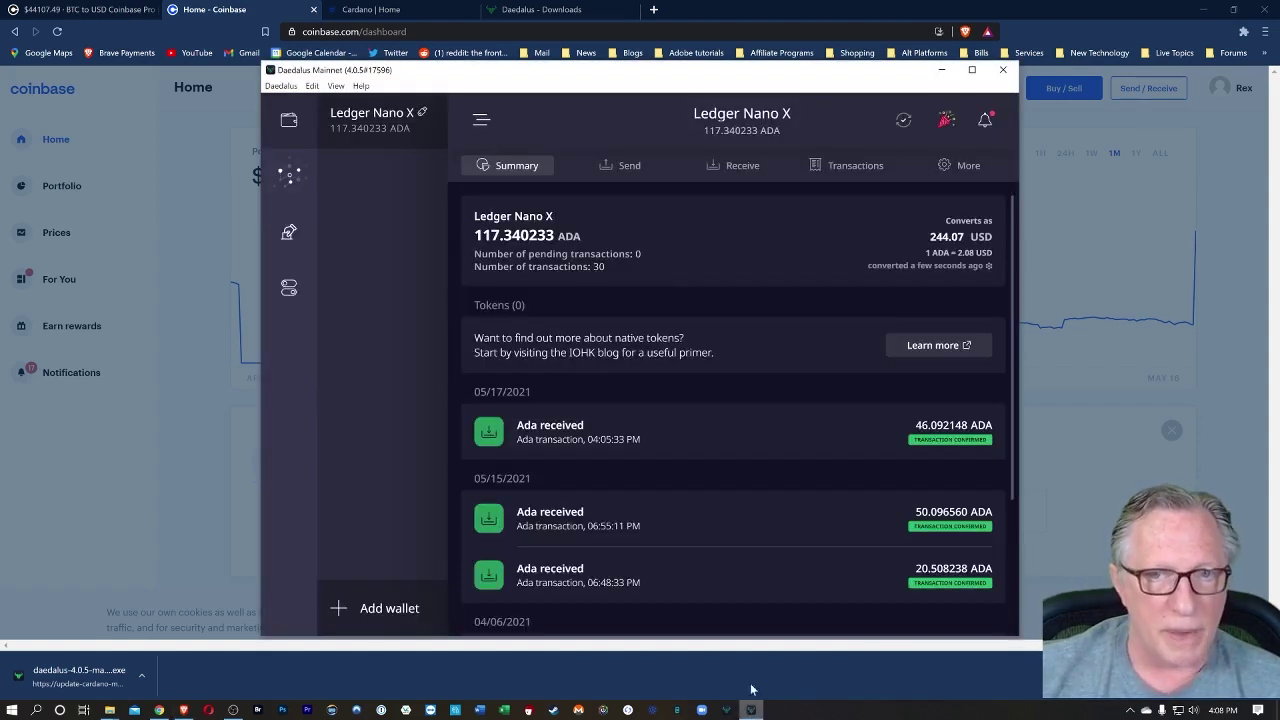
left_click(621, 168)
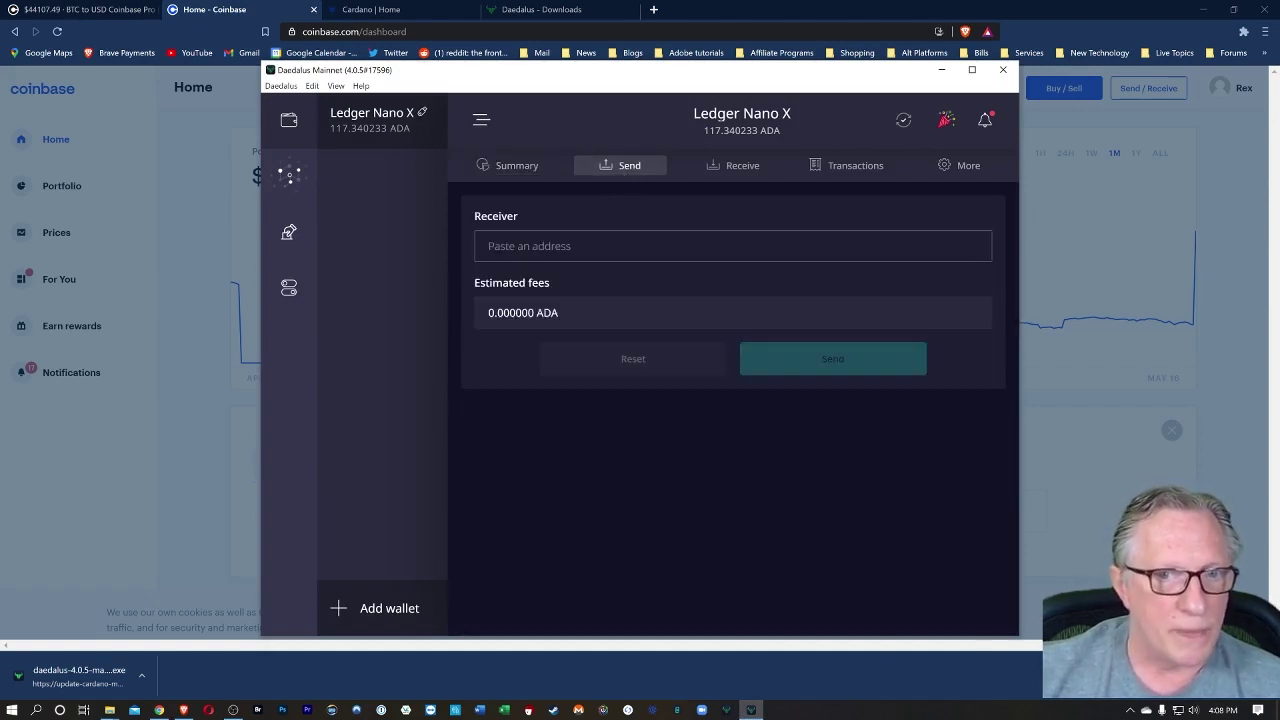
right_click(543, 250)
left_click(577, 261)
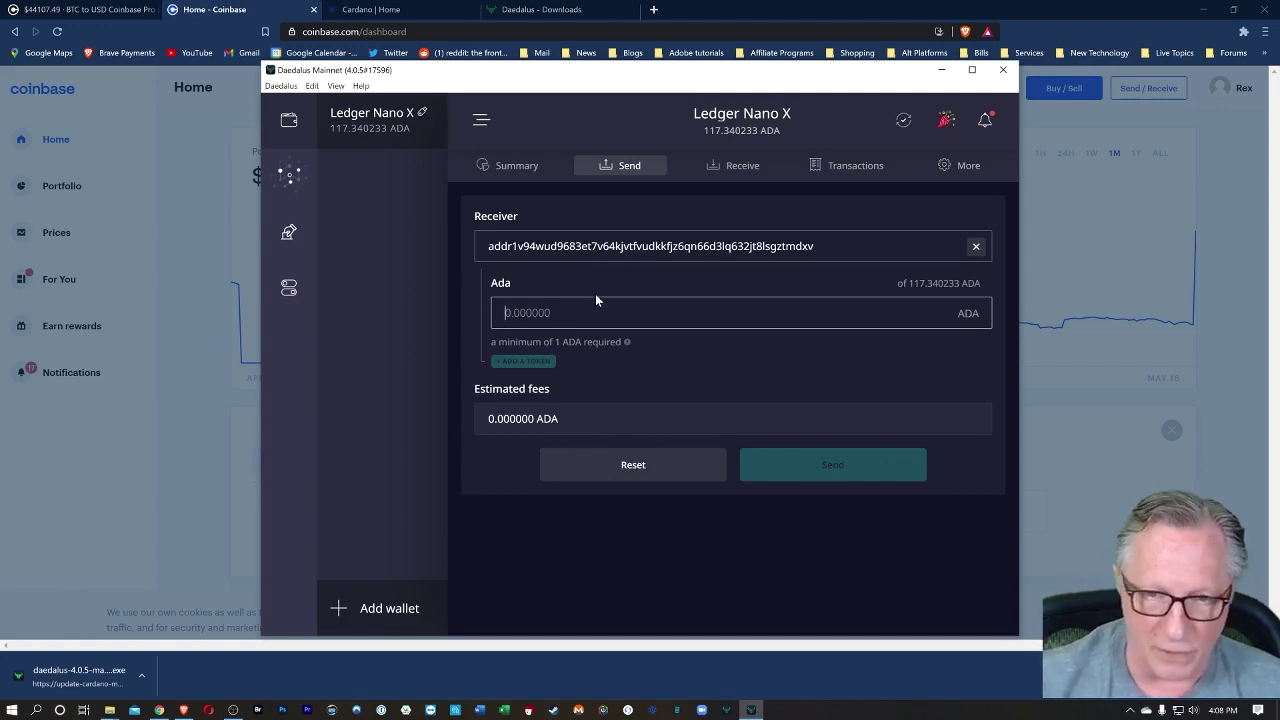
type("100")
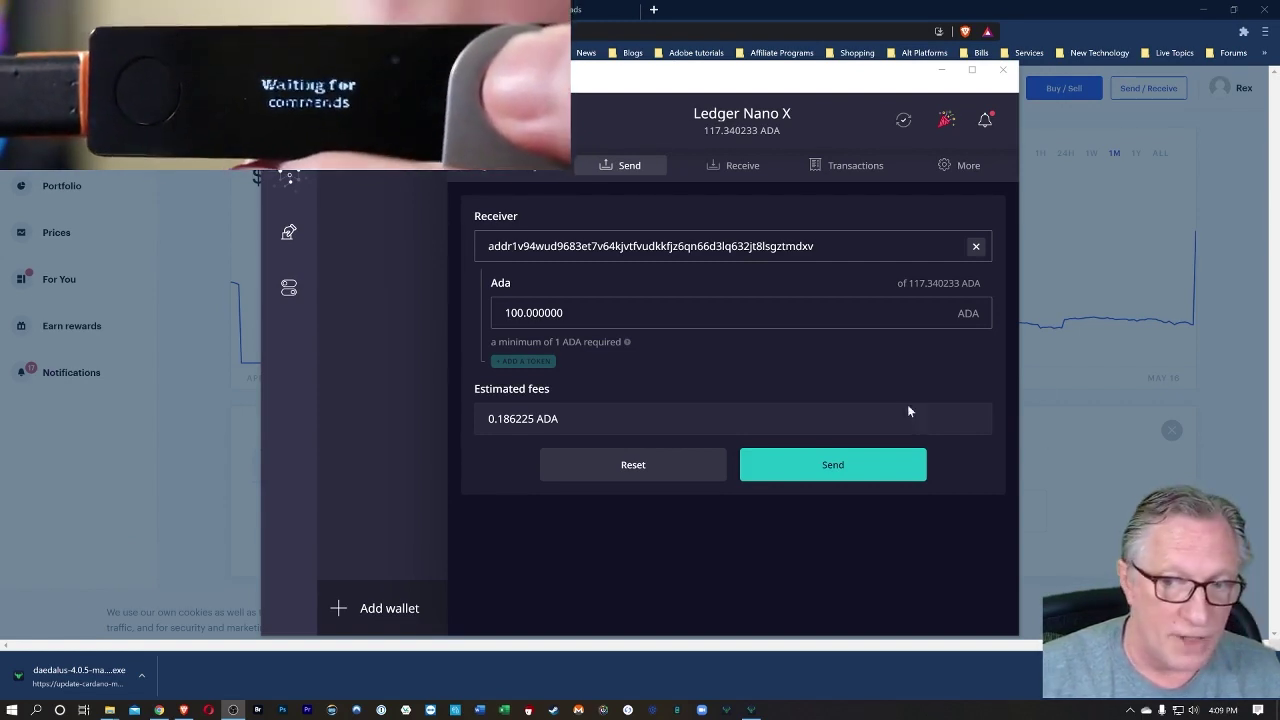
- Send 100 ADA to Coinbase, approving on the Ledger and confirming the 100.186225 ADA transaction
left_click(833, 470)
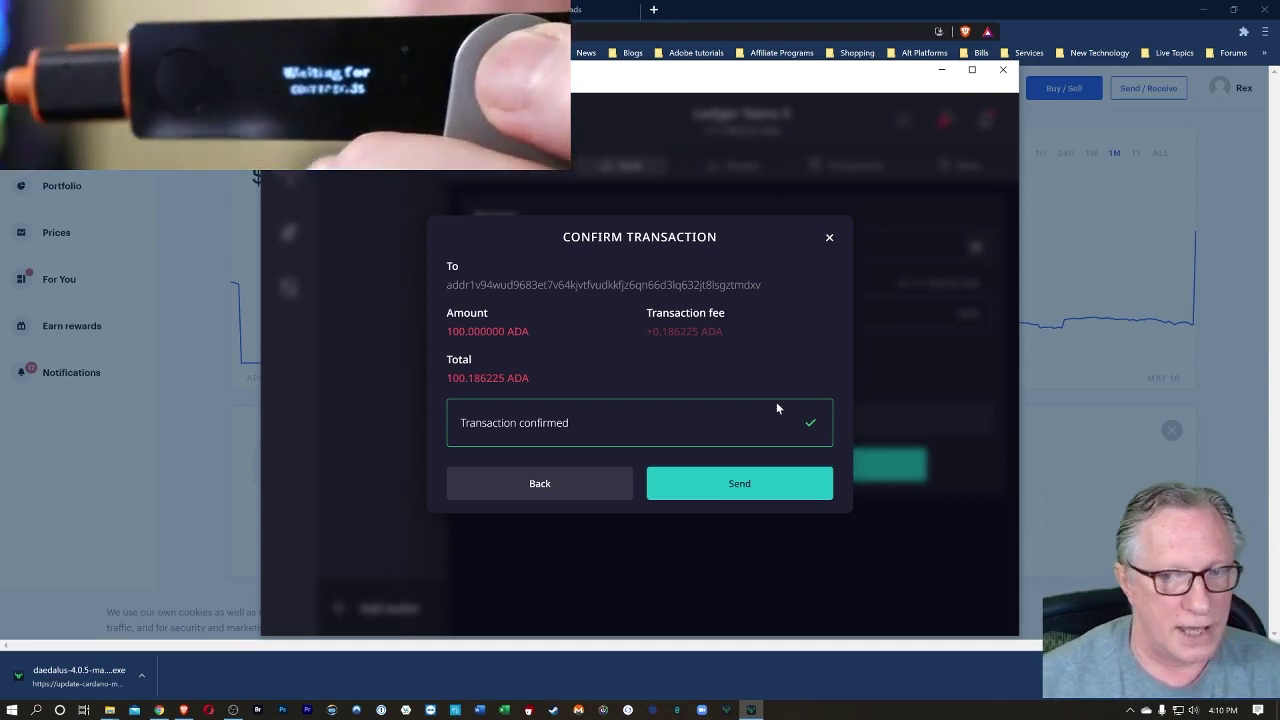
left_click(748, 486)
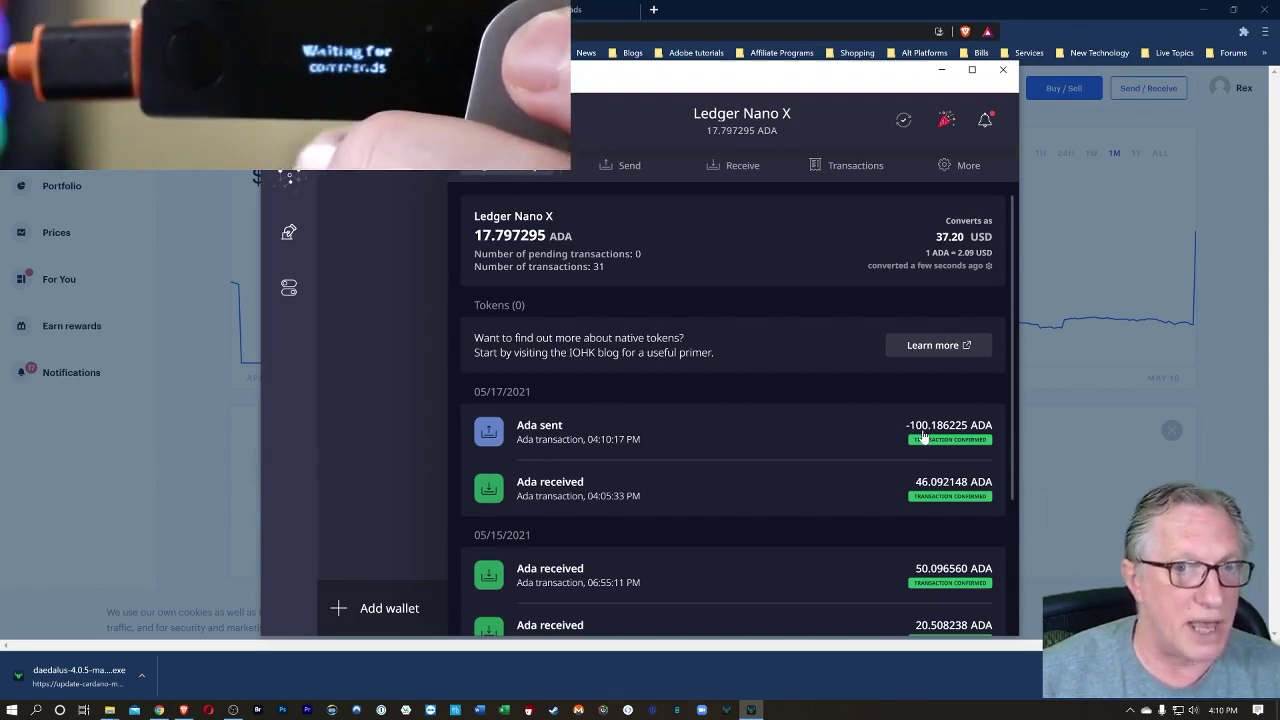
- Return to Coinbase and open Cardano from Portfolio, showing the pending +100.0000 ADA receipt dated May 17
left_click(941, 69)
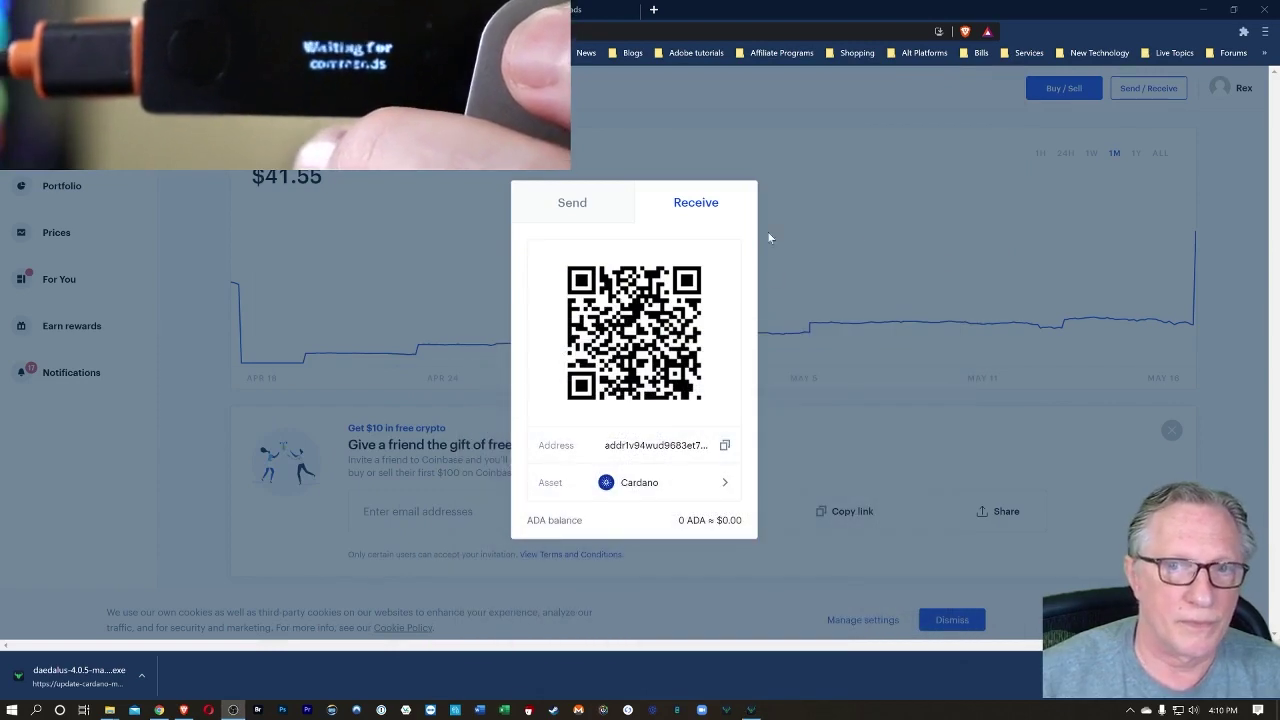
left_click(182, 237)
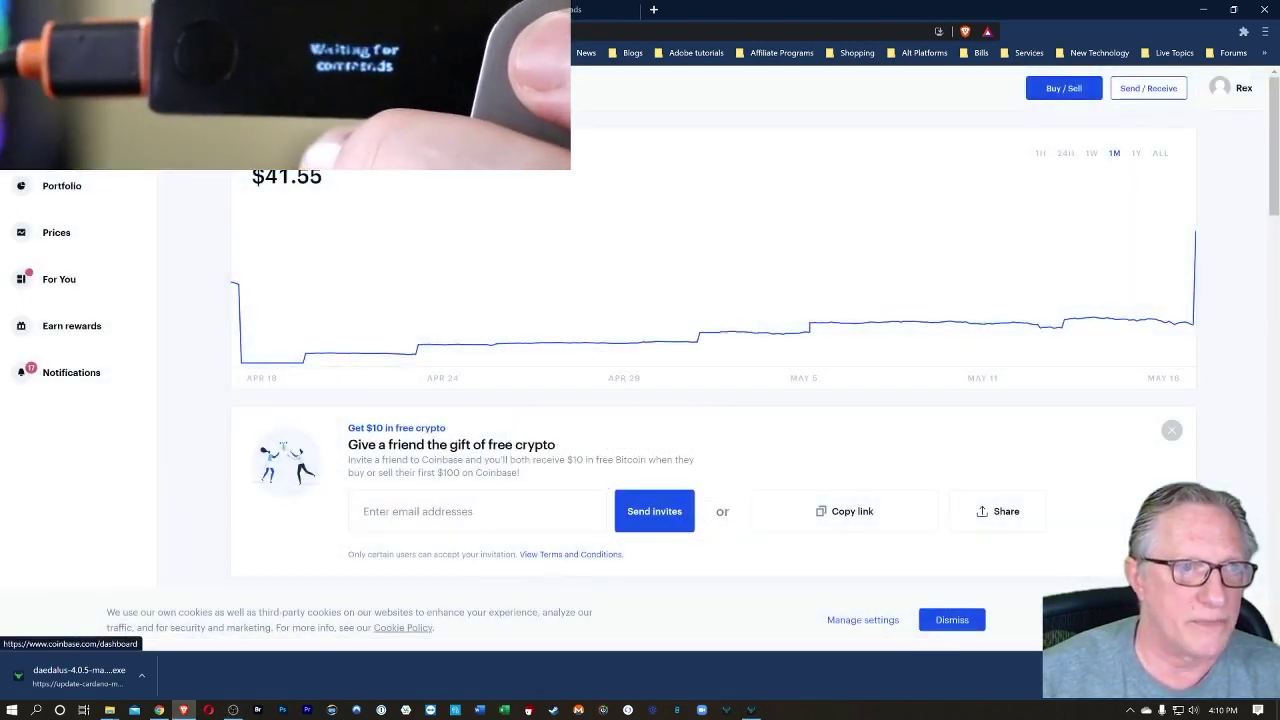
left_click(70, 186)
scroll(480, 294, "down", 6)
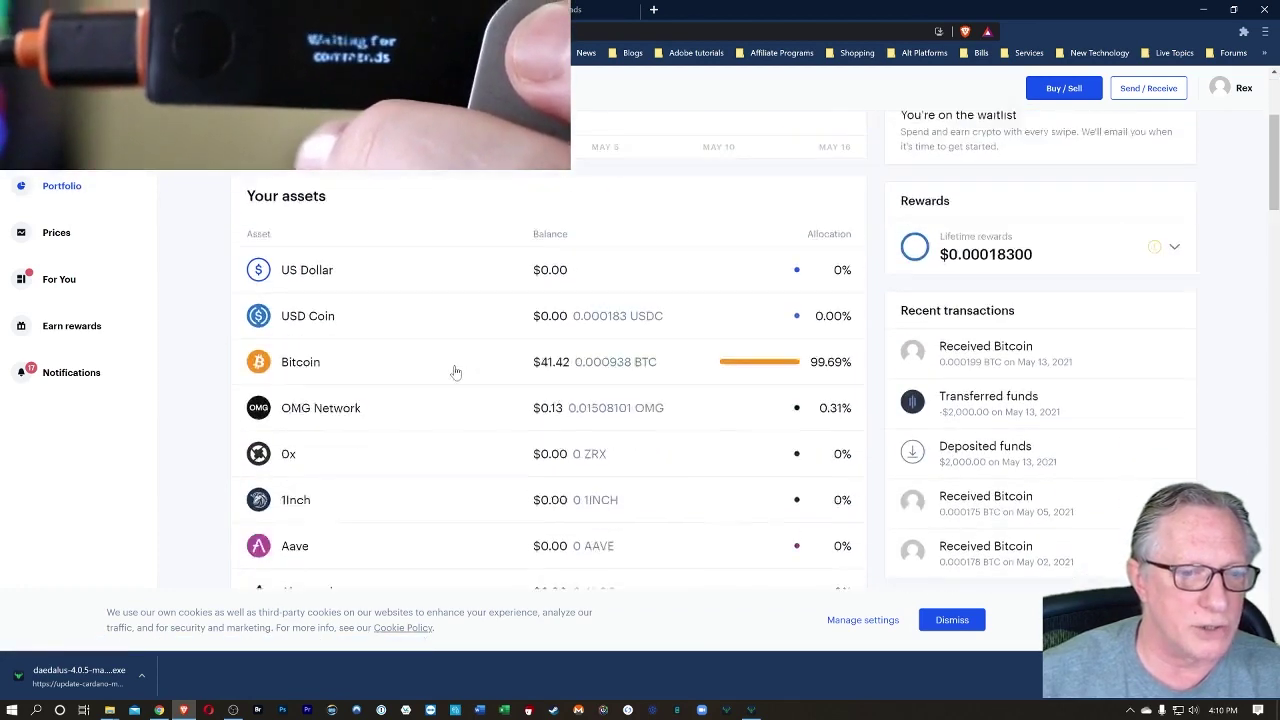
scroll(434, 428, "down", 3)
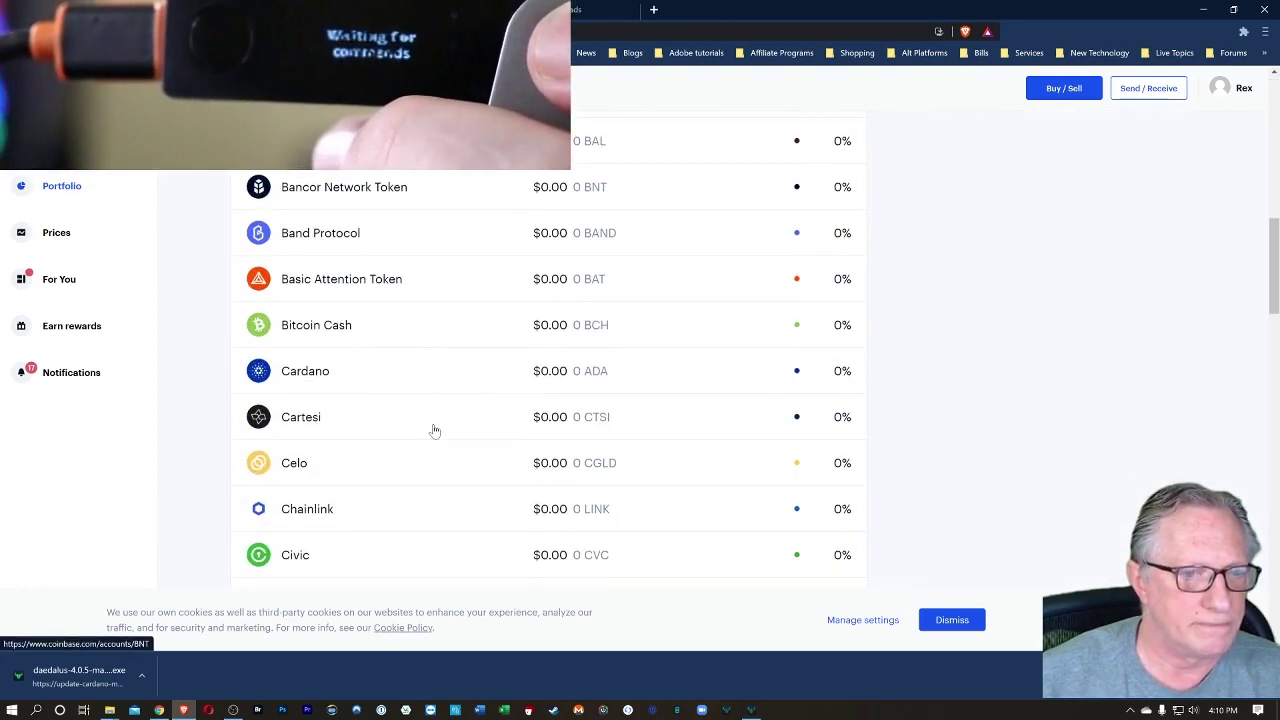
left_click(306, 371)
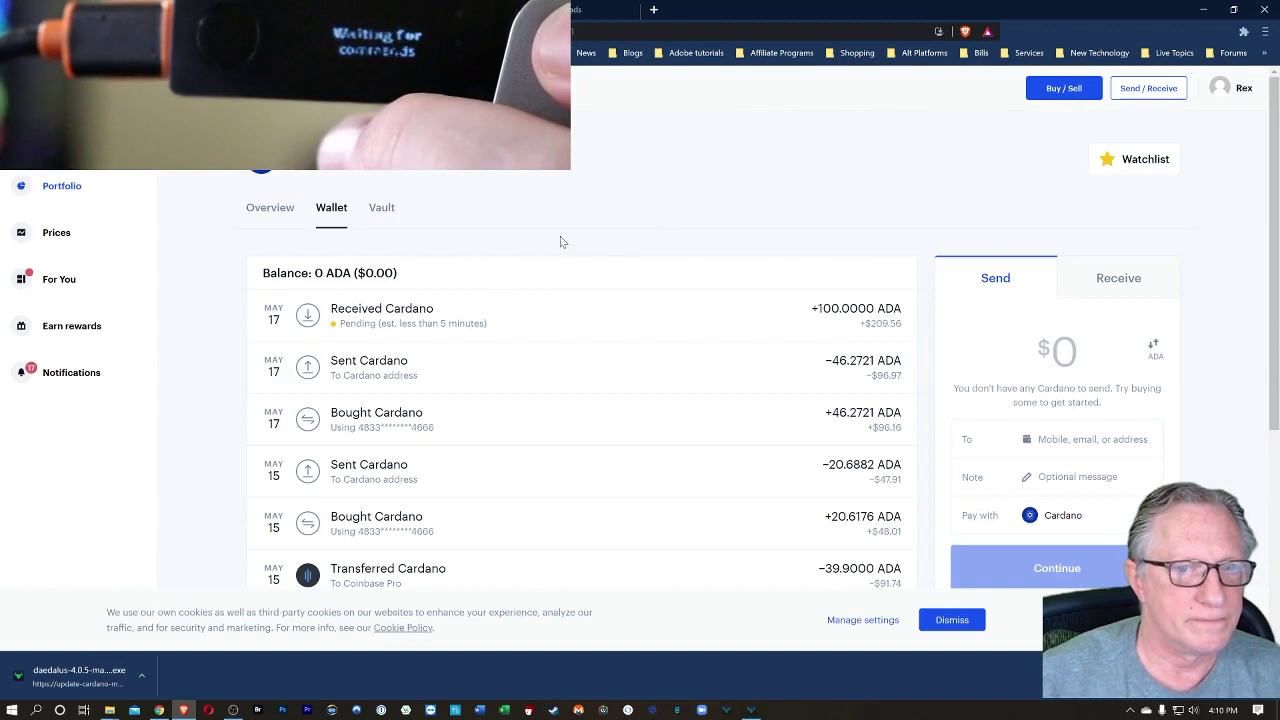